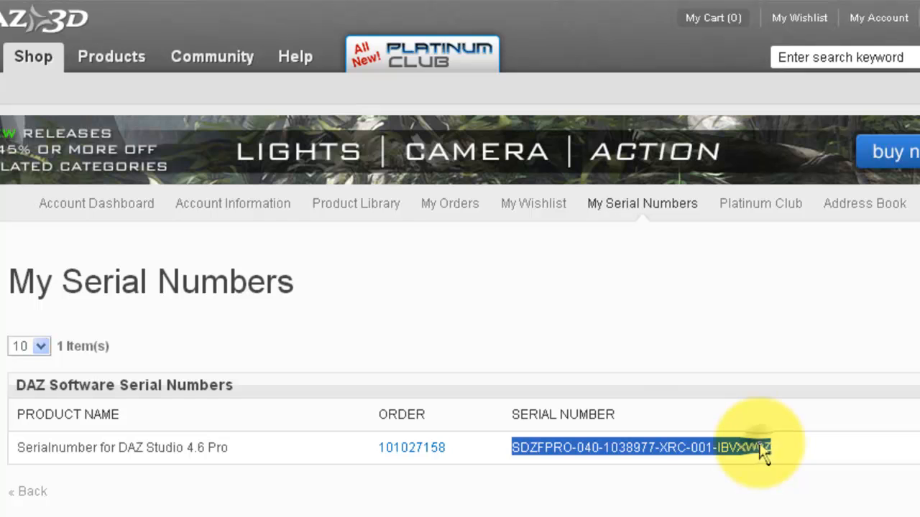
Copy the DAZ Studio 4.6 Pro serial from the My Serial Numbers list
click(734, 463)
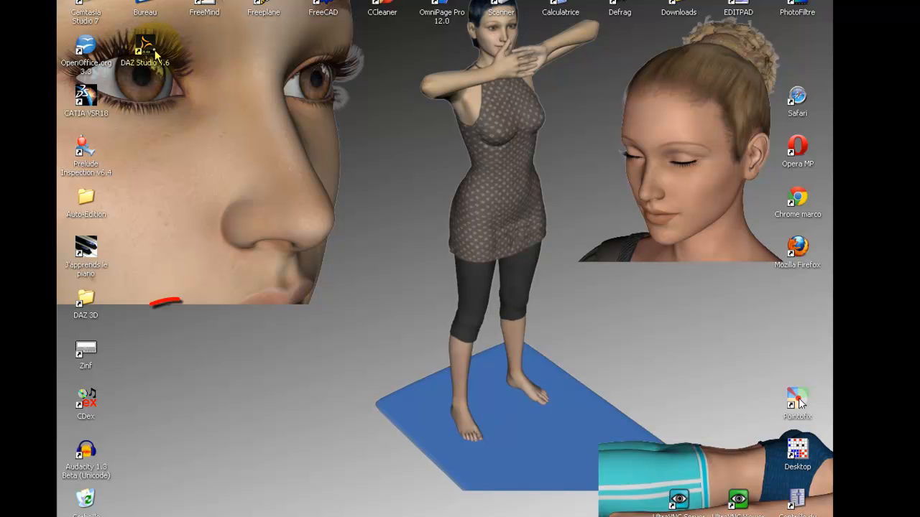
Launch DAZ Studio 4.6 from its desktop icon
drag(156, 57, 133, 336)
drag(145, 300, 145, 348)
double_click(145, 348)
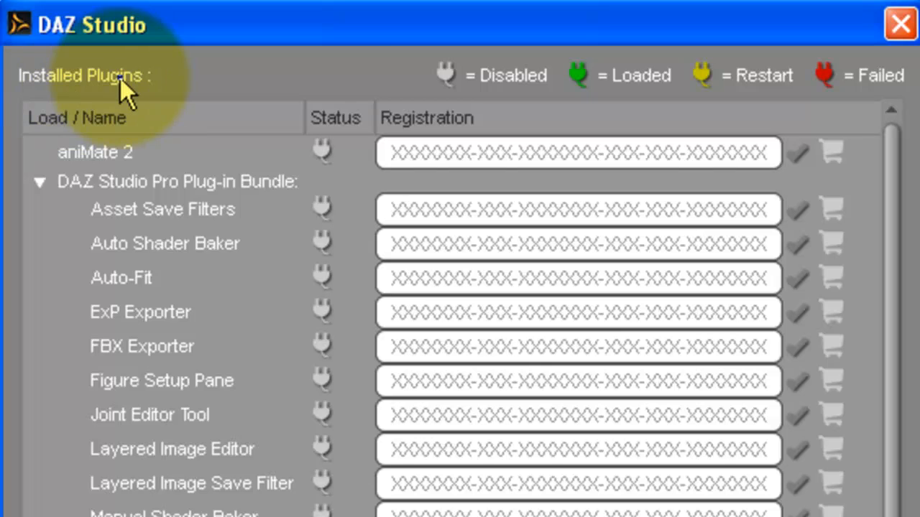
Dismiss the plugins list and accept My Library as Native and Poser content directories
click(321, 151)
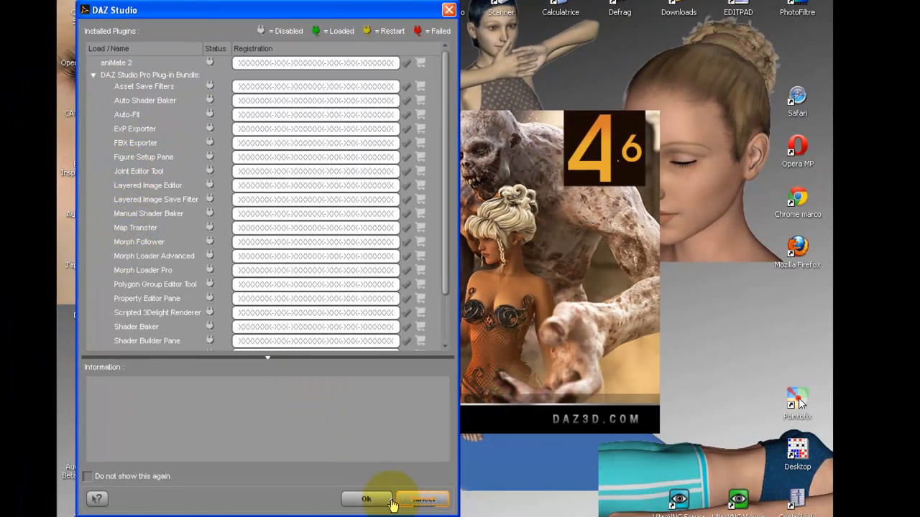
click(366, 498)
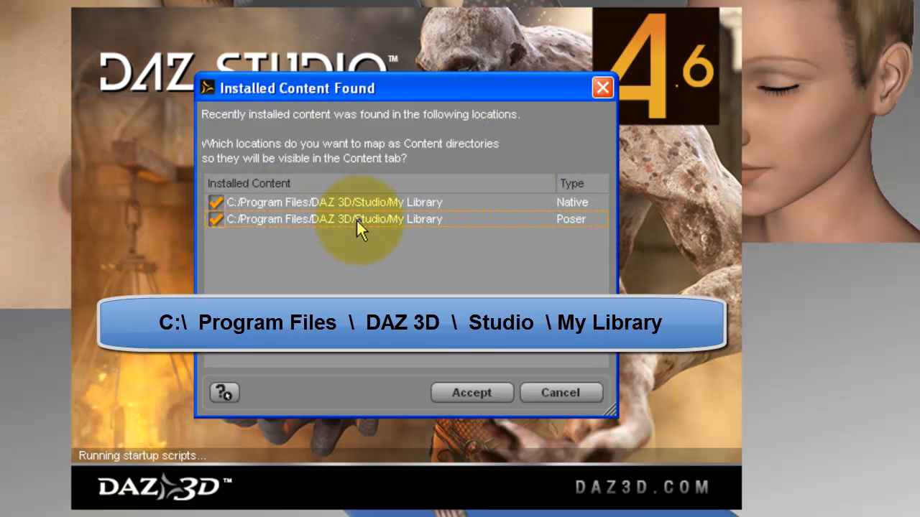
click(461, 395)
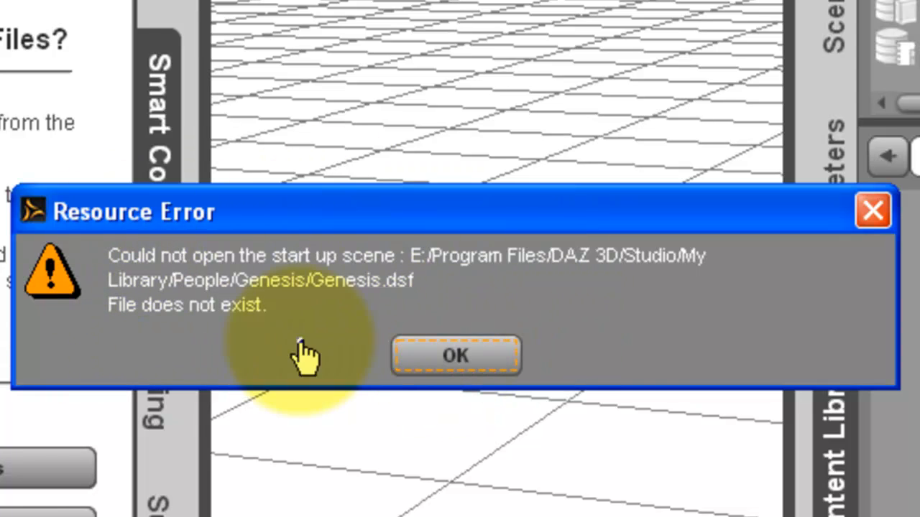
Dismiss the Genesis.dsf error and tips window, then register with the pasted Pro serial
click(469, 359)
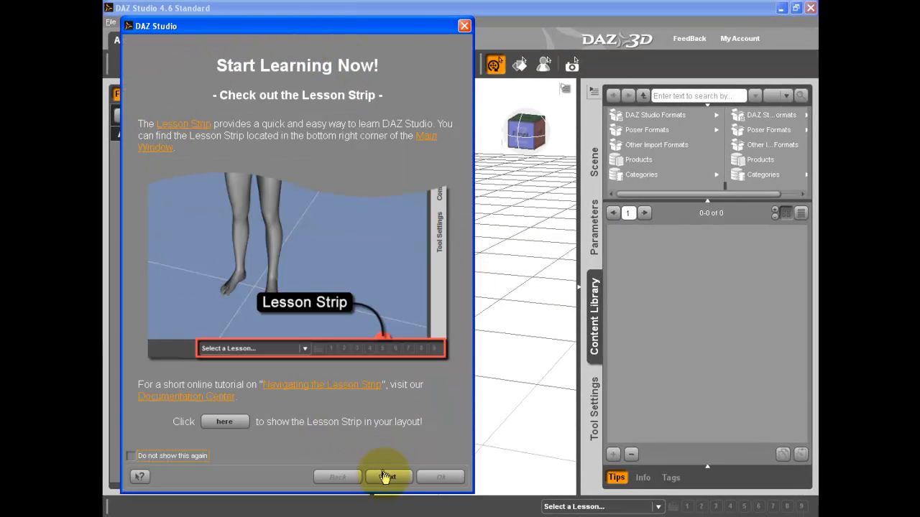
click(463, 26)
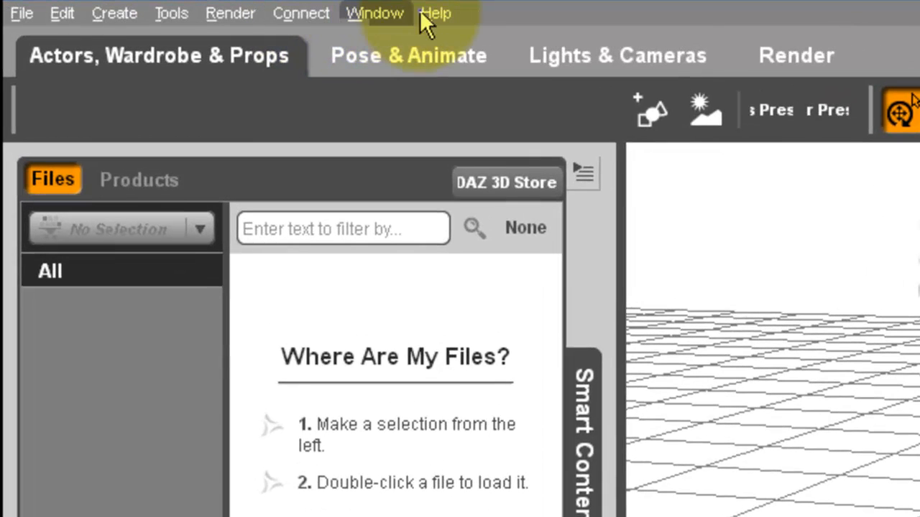
click(434, 14)
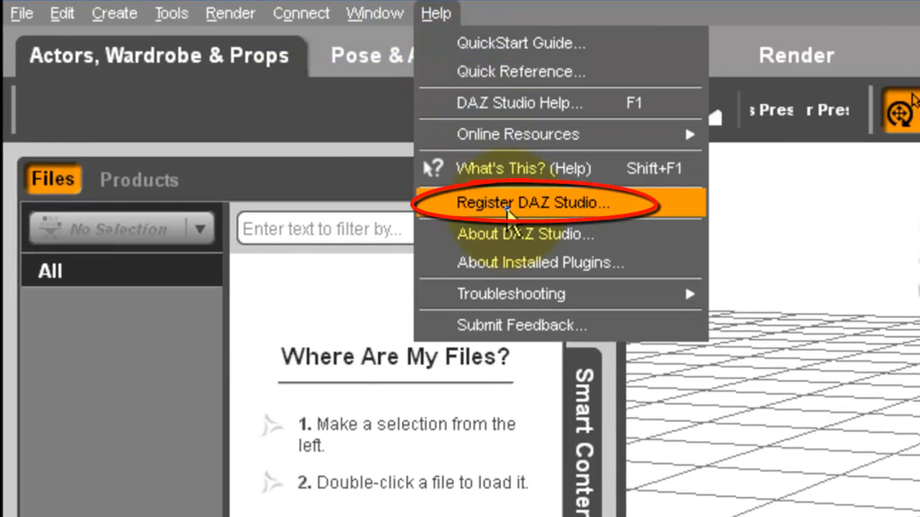
click(508, 207)
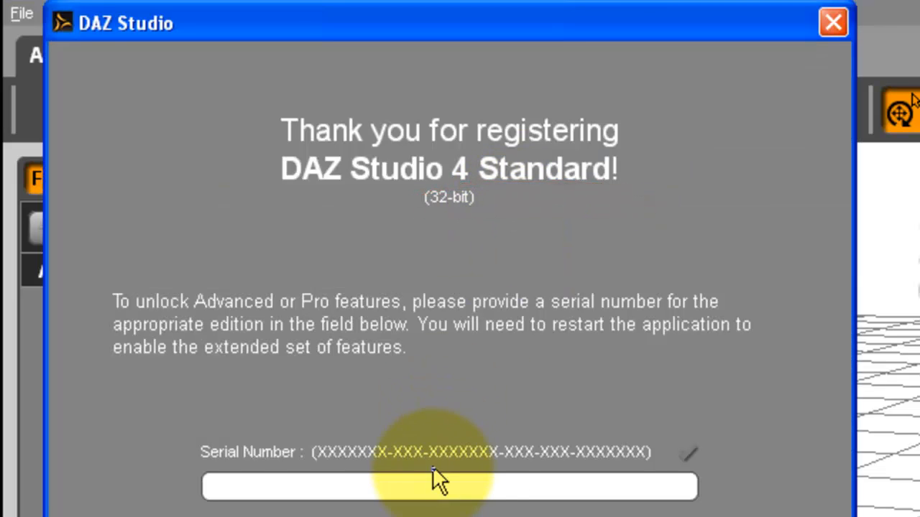
right_click(462, 486)
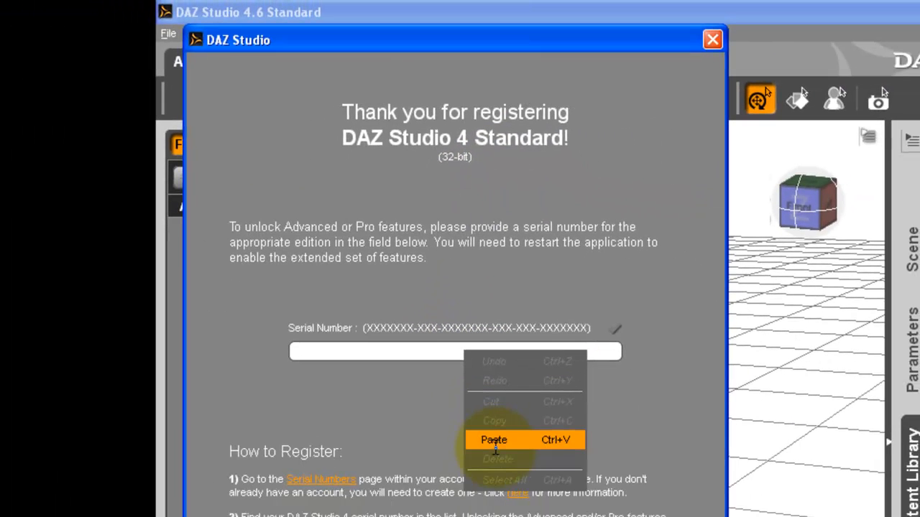
click(493, 439)
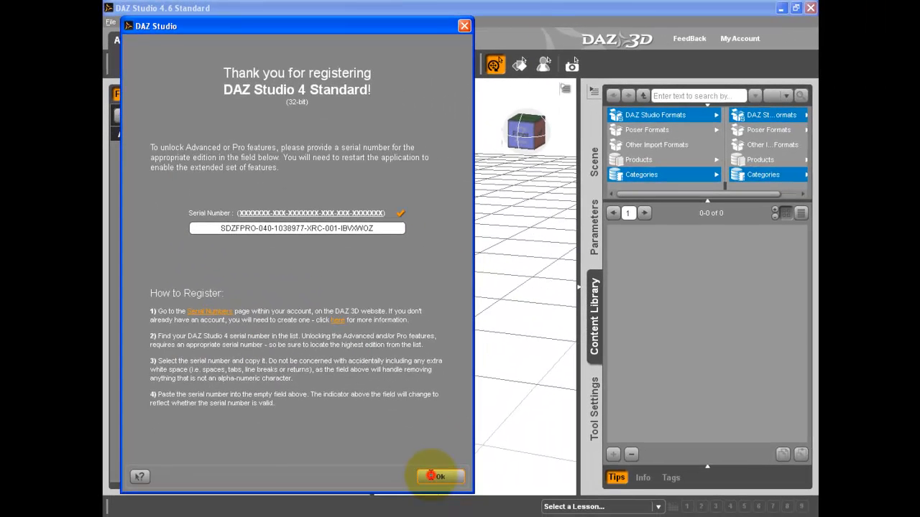
click(435, 476)
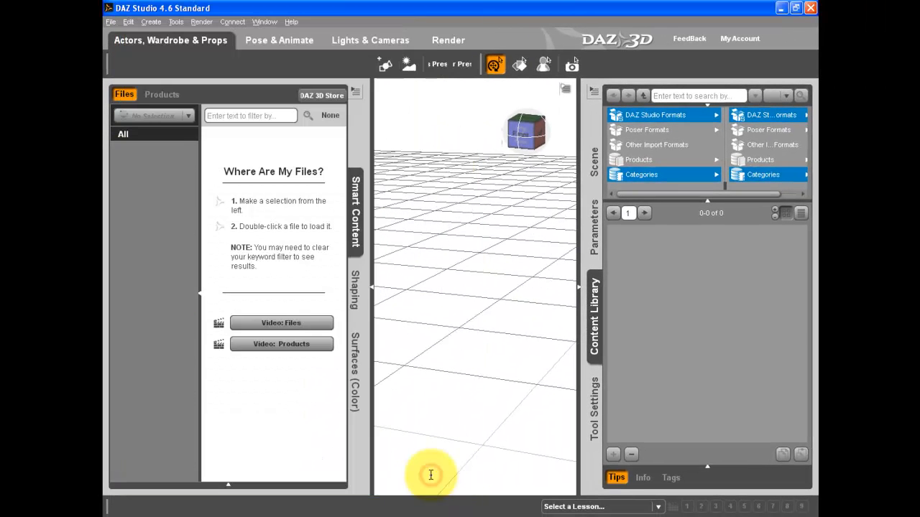
In the Product Library, open Install Manager Win under Genesis Starter Essentials' Install Manager entry
click(810, 8)
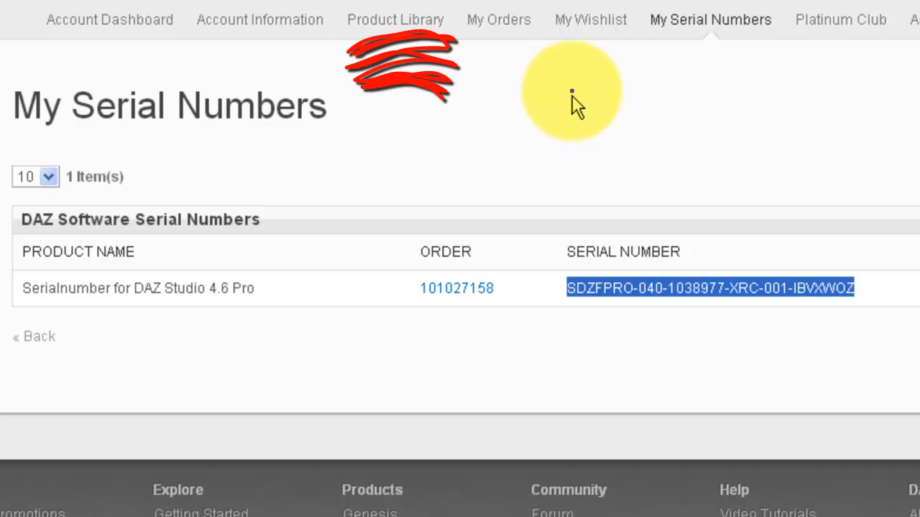
click(398, 25)
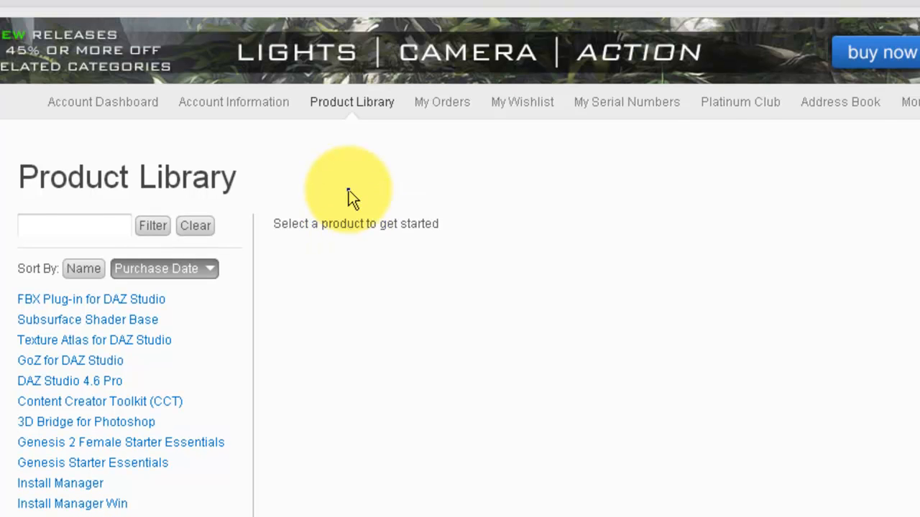
click(77, 465)
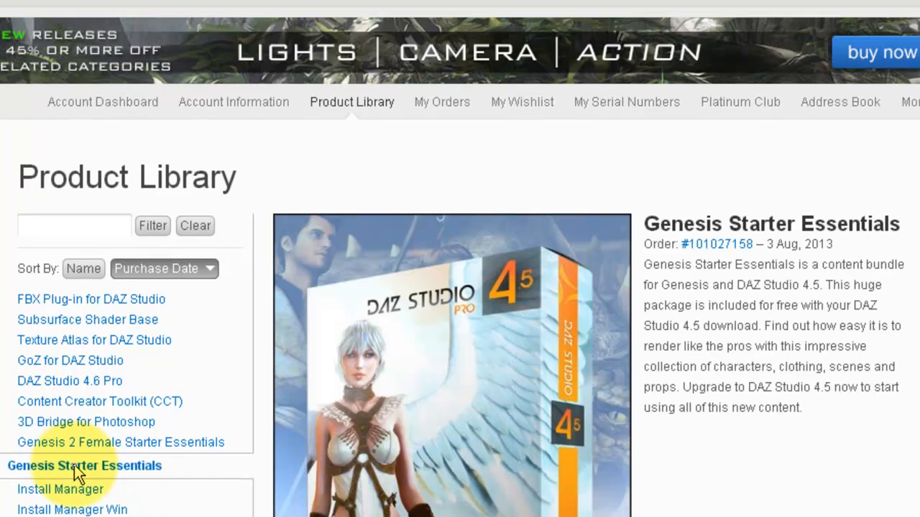
click(69, 494)
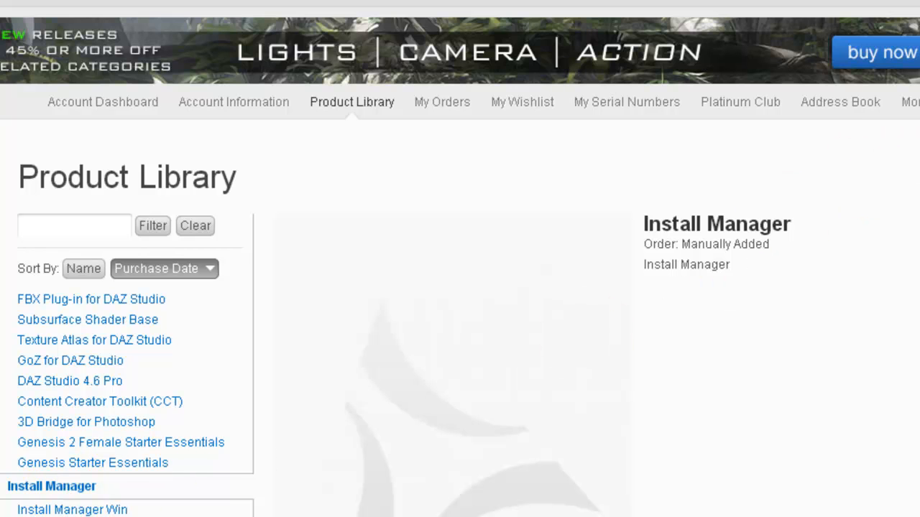
scroll(298, 409, down, 4)
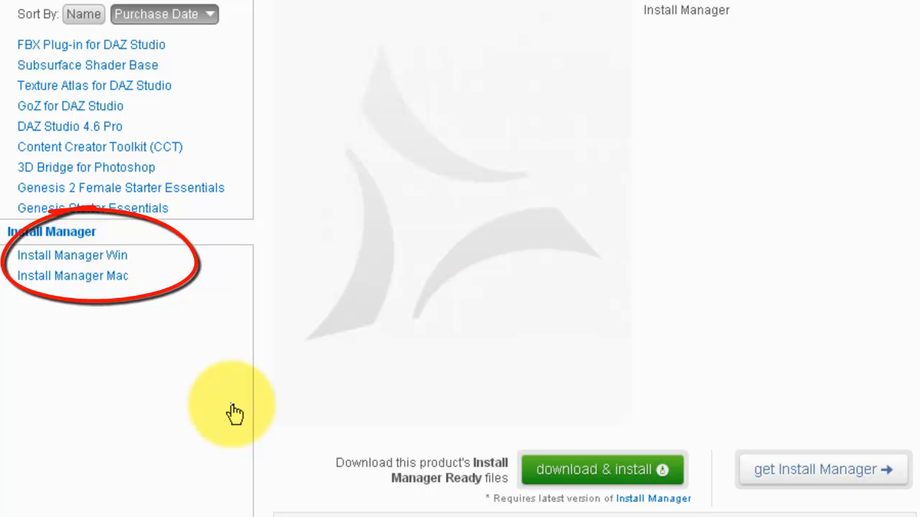
click(72, 255)
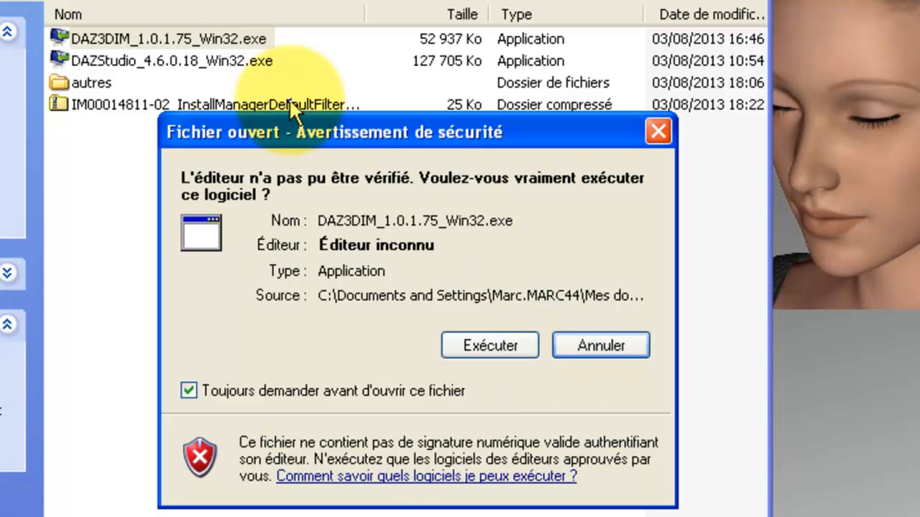
Run DAZ3DIM_1.0.1.75_Win32.exe, accept the licence and install into the default DAZ3DIM1 folder
click(484, 332)
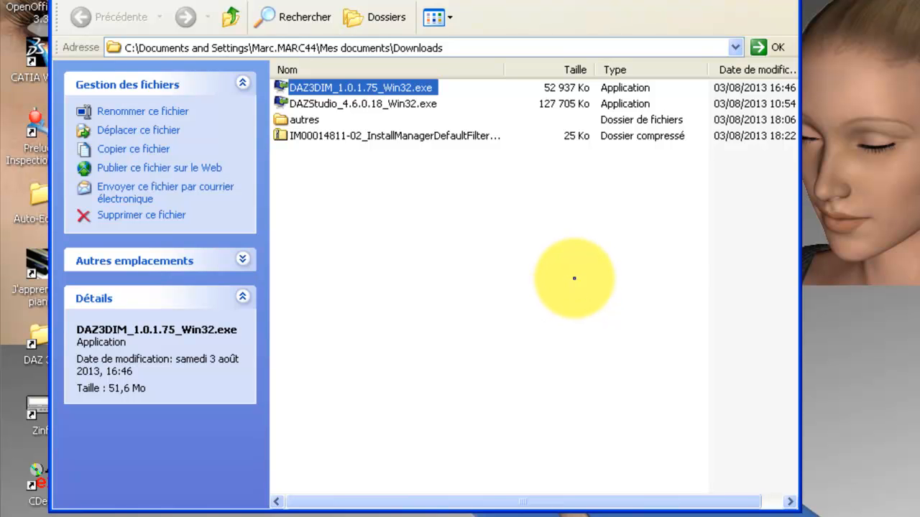
click(727, 454)
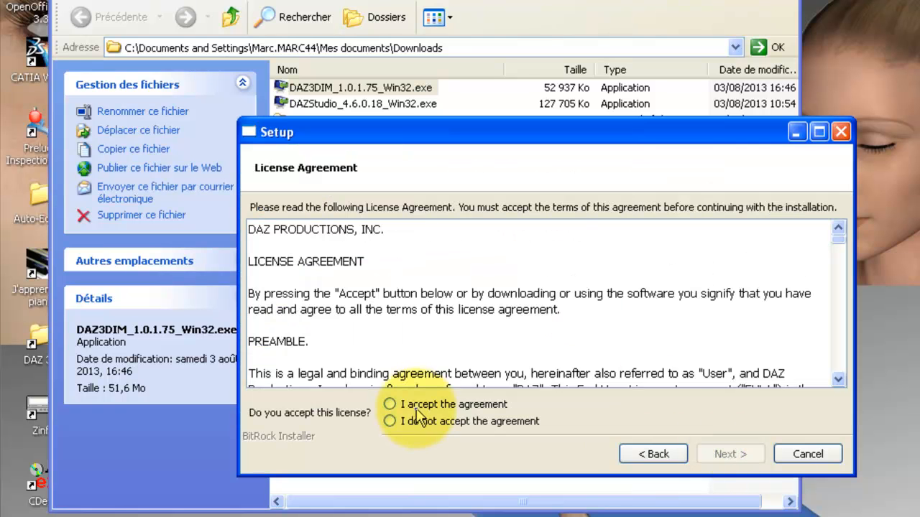
click(415, 406)
click(747, 454)
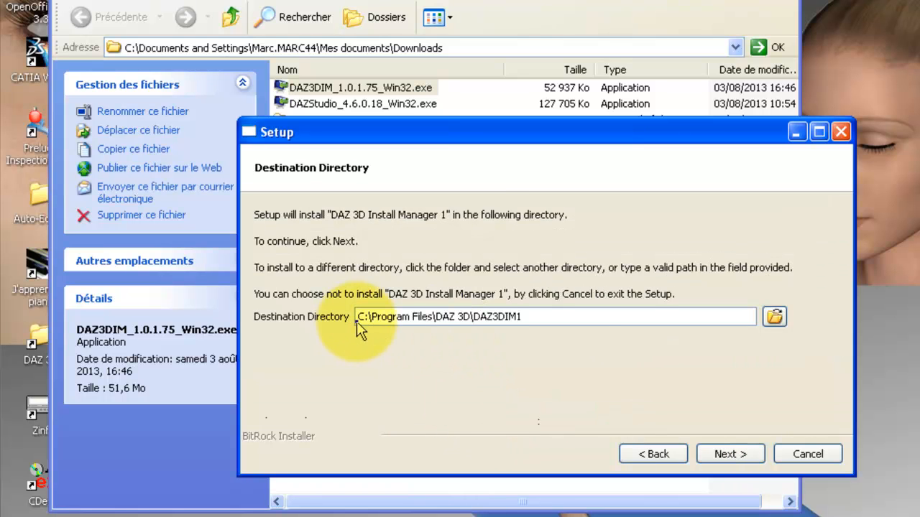
click(728, 458)
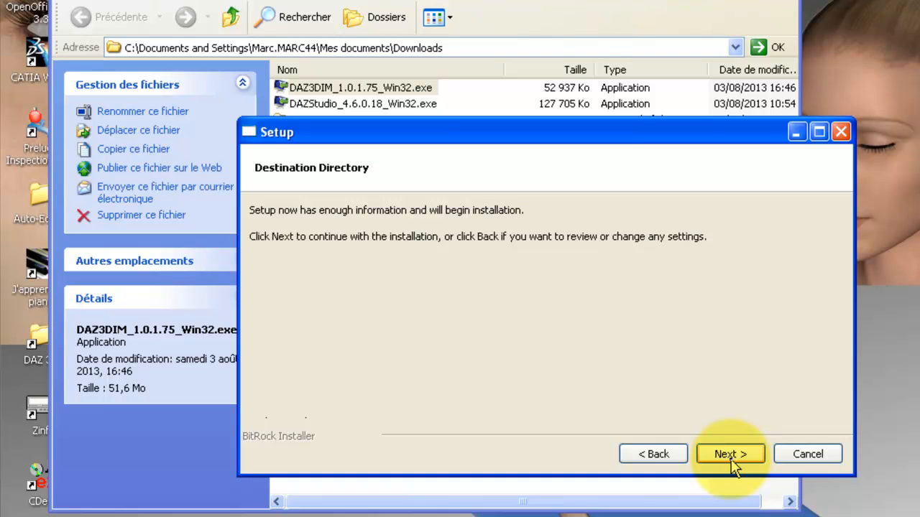
click(730, 458)
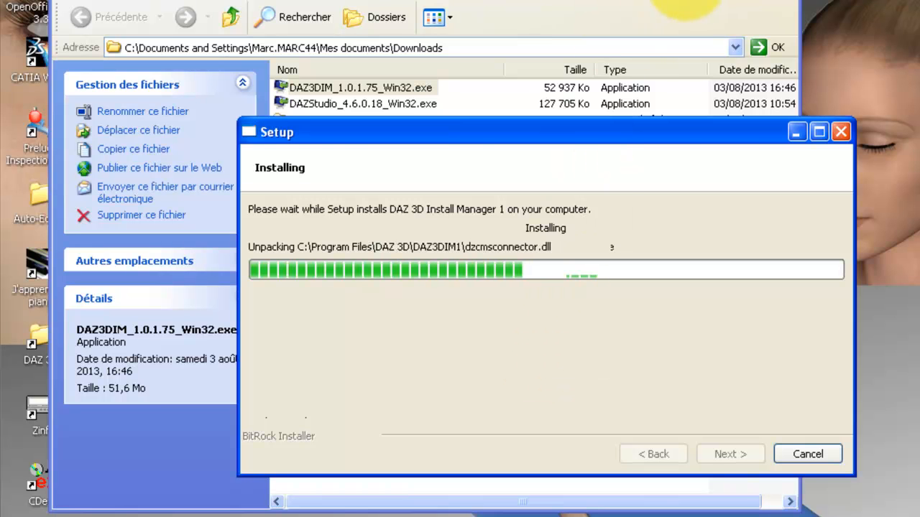
click(690, 1)
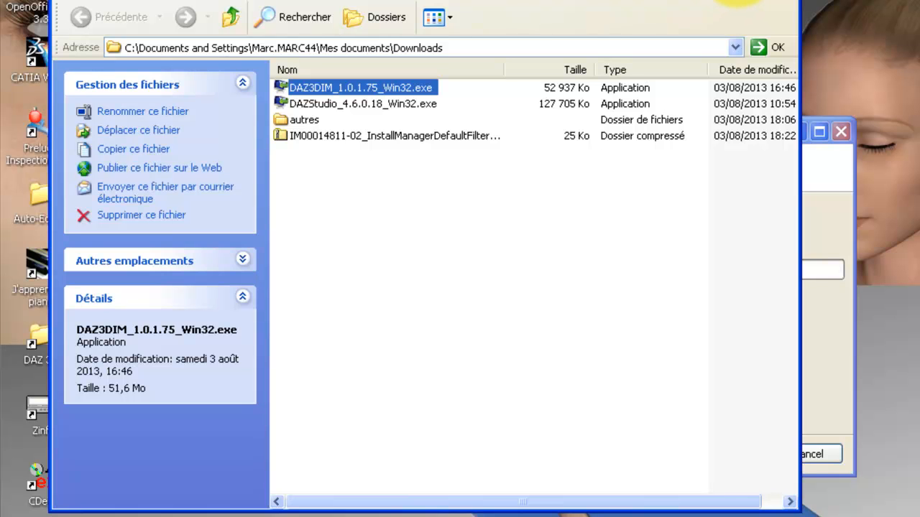
Complete setup with the ReadMe option unchecked and Launch left checked
click(734, 1)
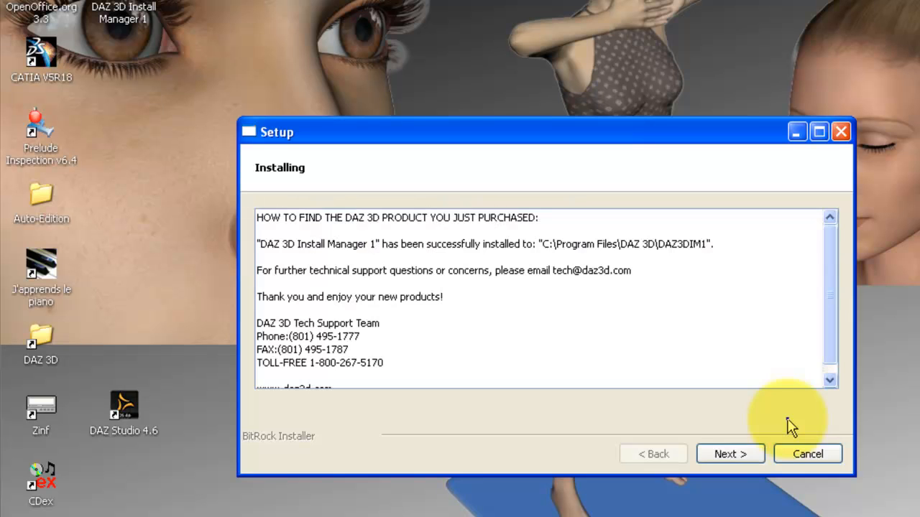
click(832, 381)
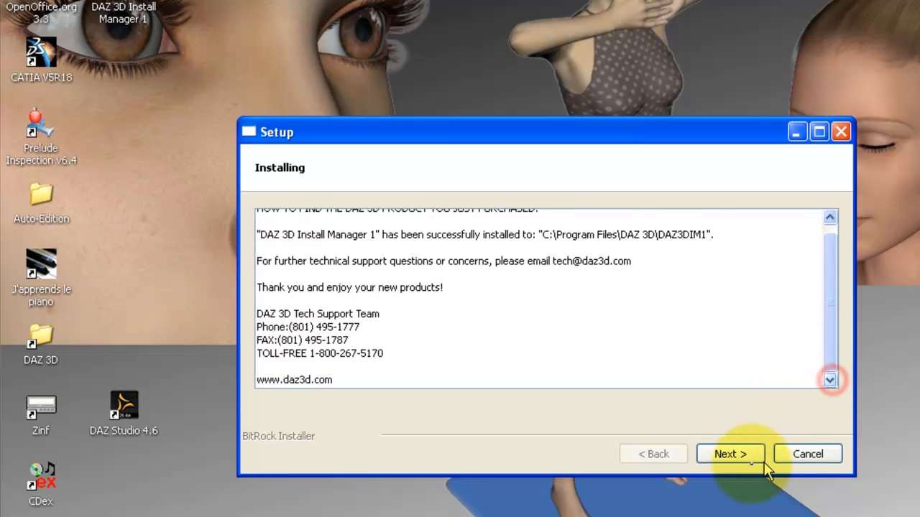
click(732, 454)
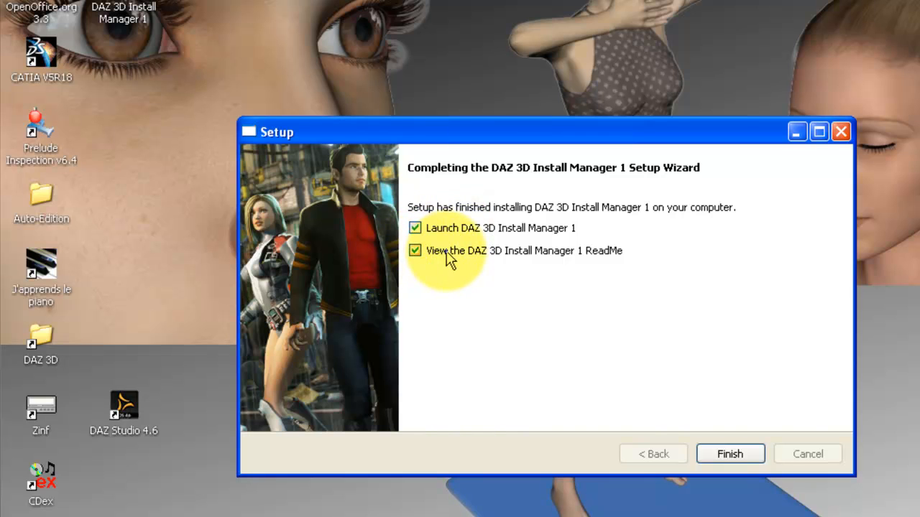
click(415, 251)
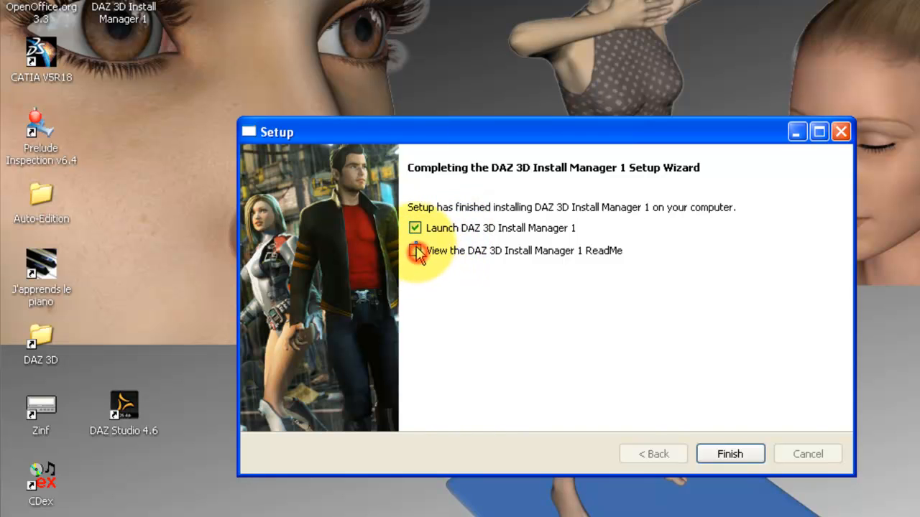
click(731, 454)
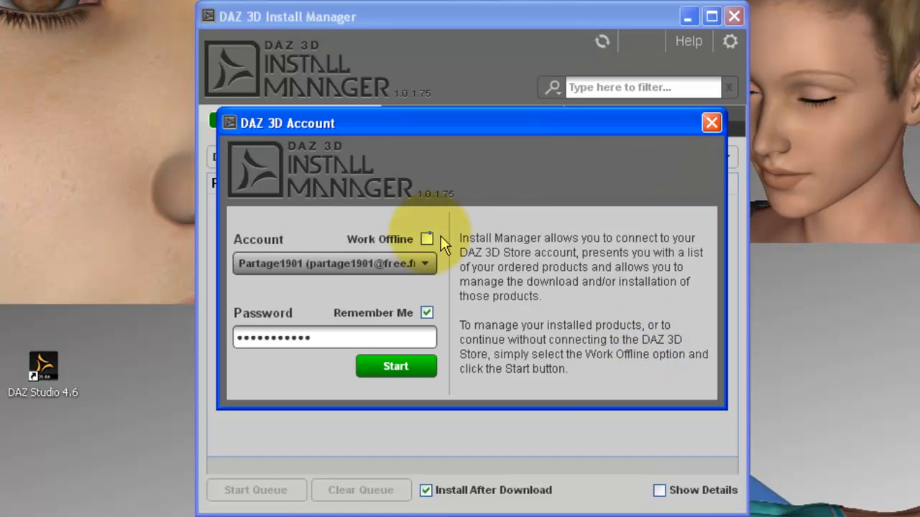
Choose Add Account... from the account dropdown
click(344, 265)
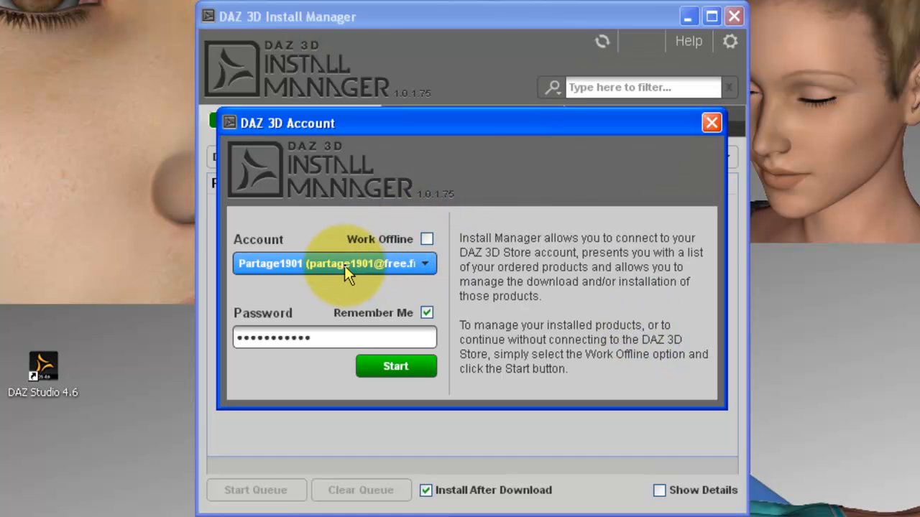
click(428, 260)
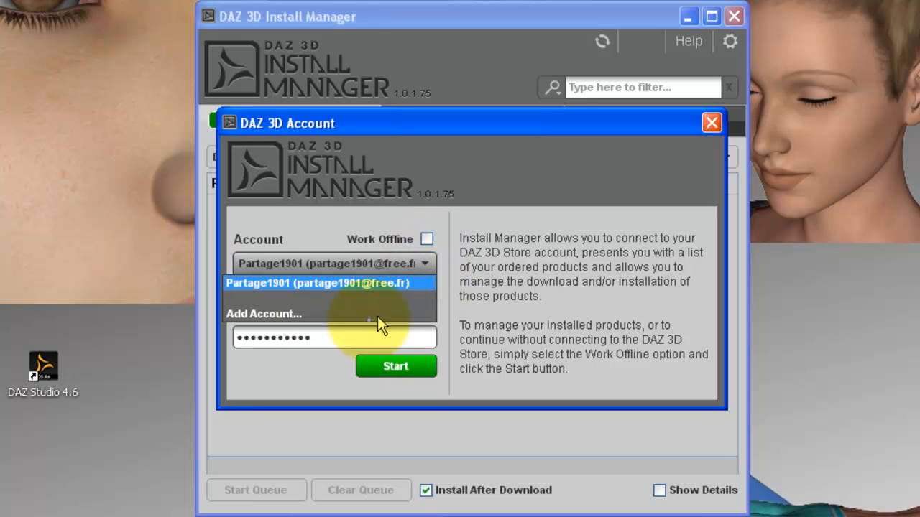
click(324, 314)
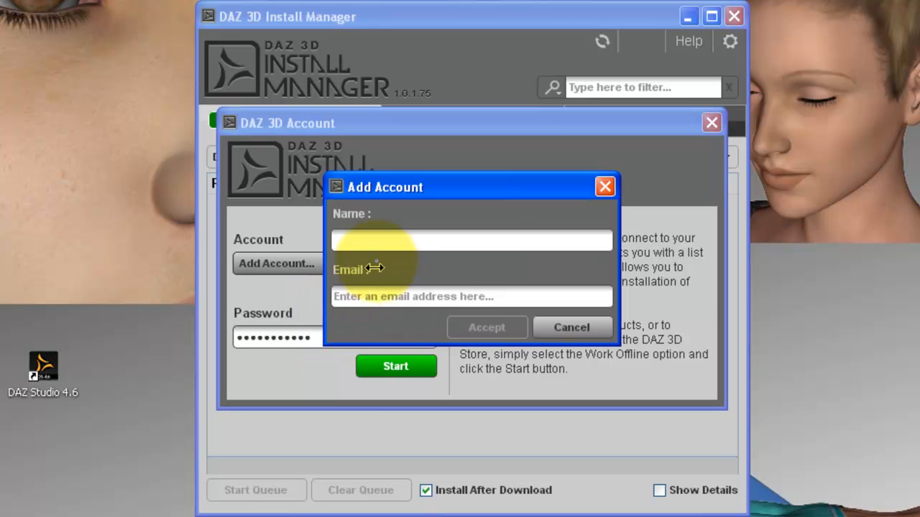
Enter the new account's display name and e-mail address
click(375, 240)
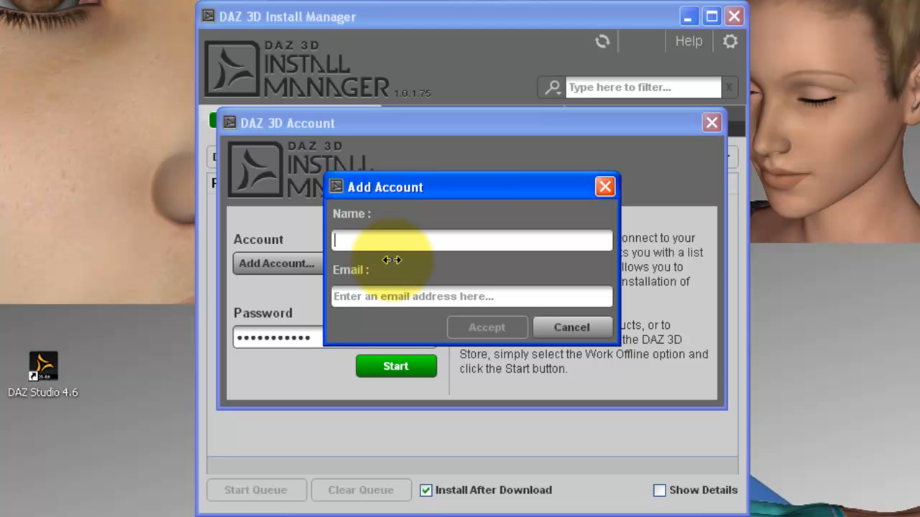
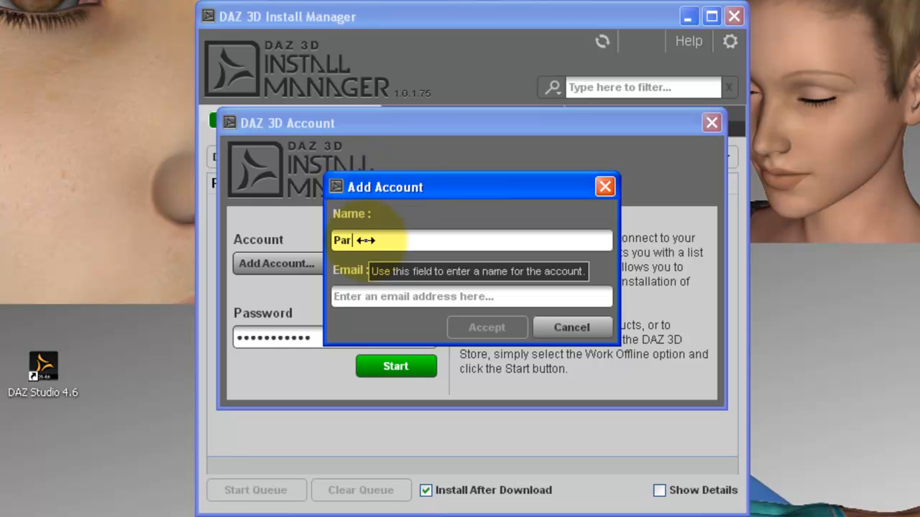
double_click(366, 240)
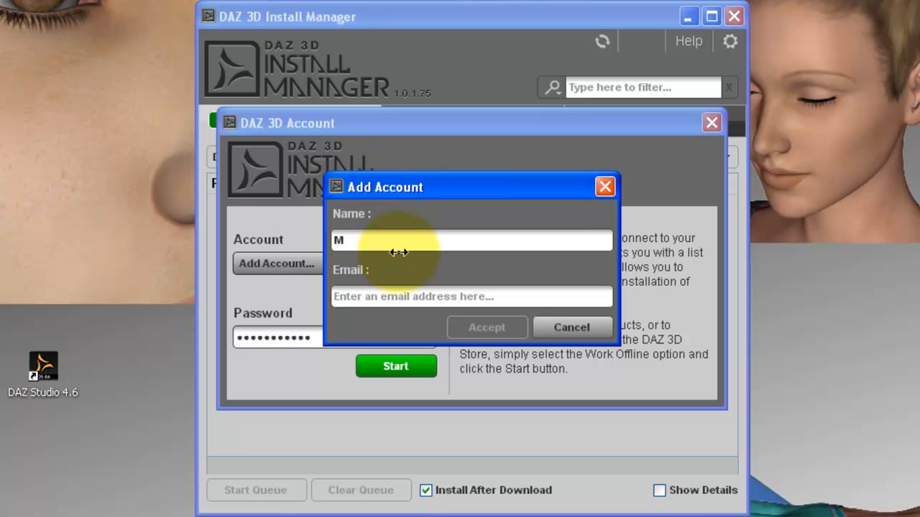
click(368, 244)
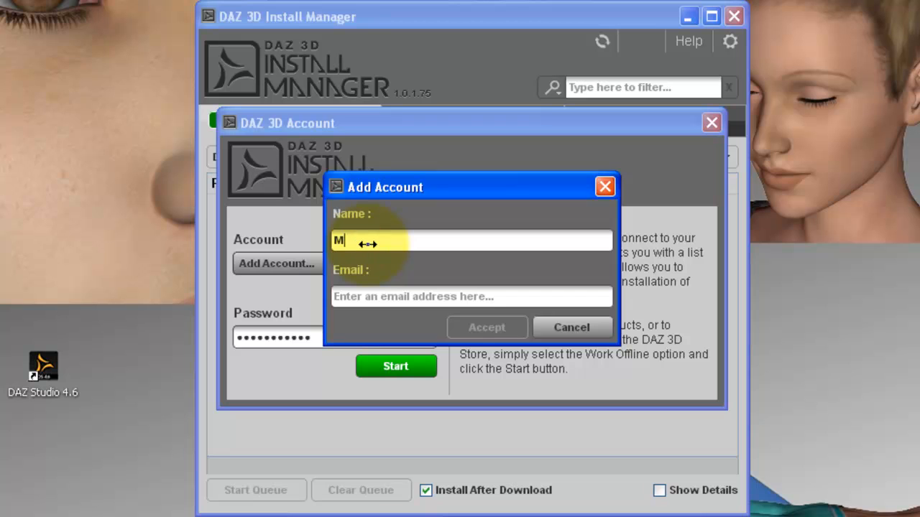
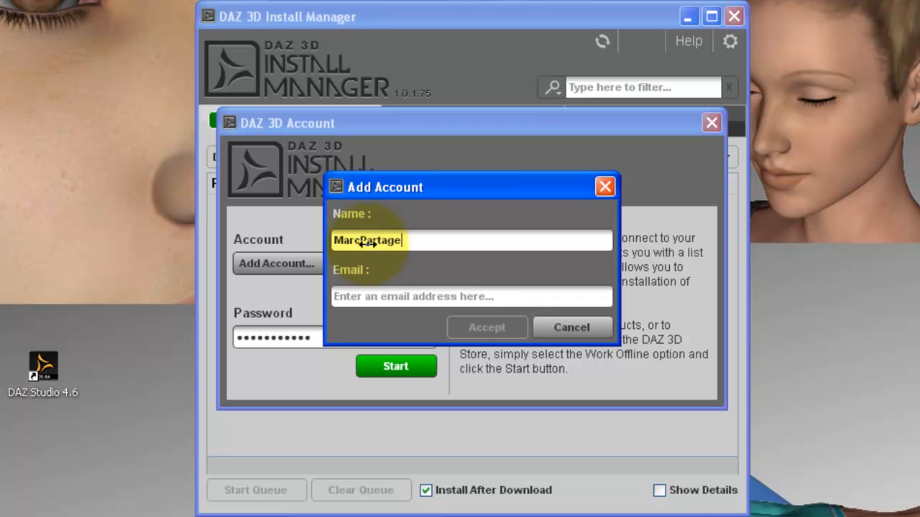
click(390, 296)
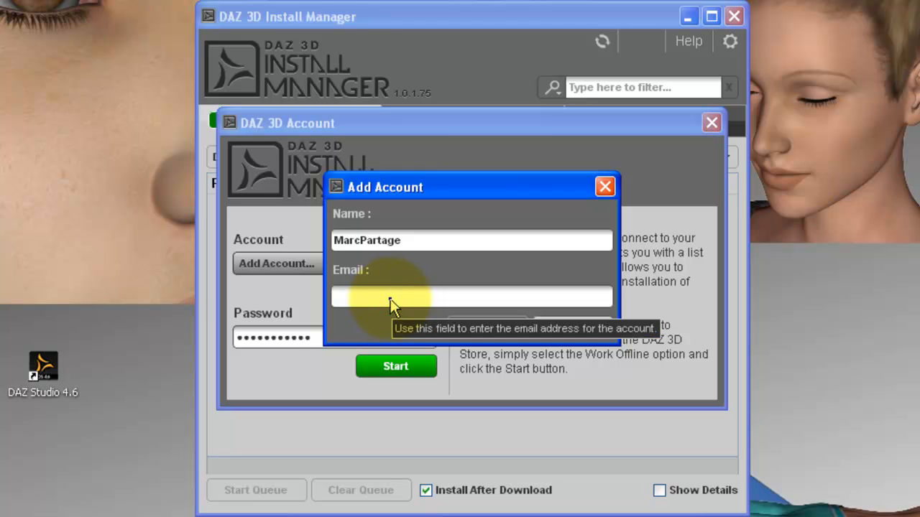
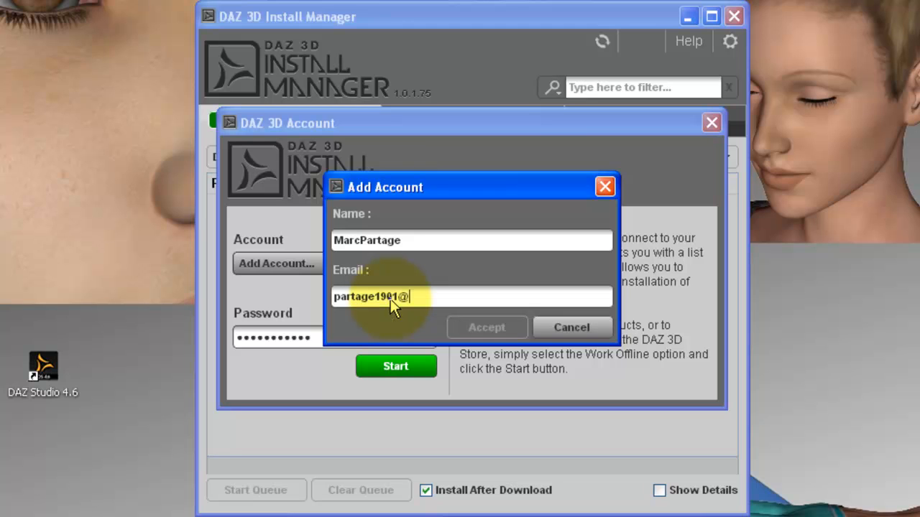
Accept the account, tick Remember Me, enter the account password and start the login
click(486, 327)
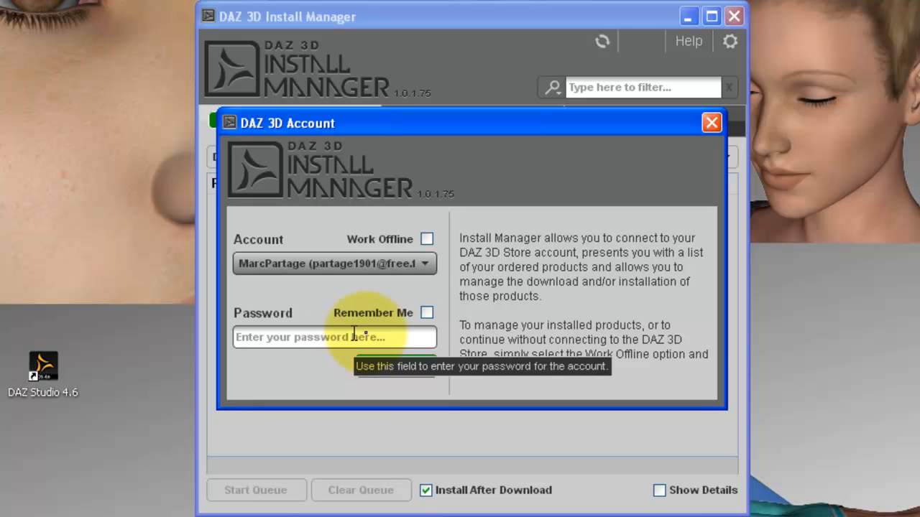
click(427, 313)
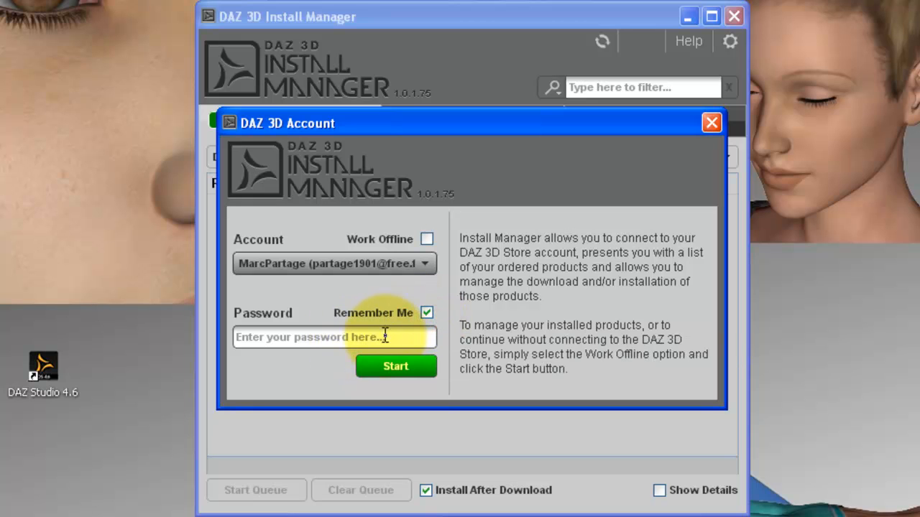
click(383, 335)
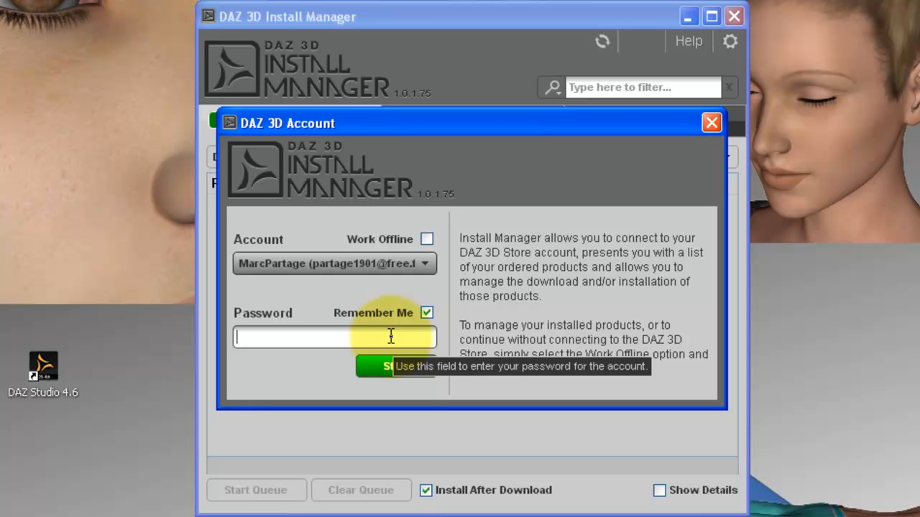
text(•••••••••••)
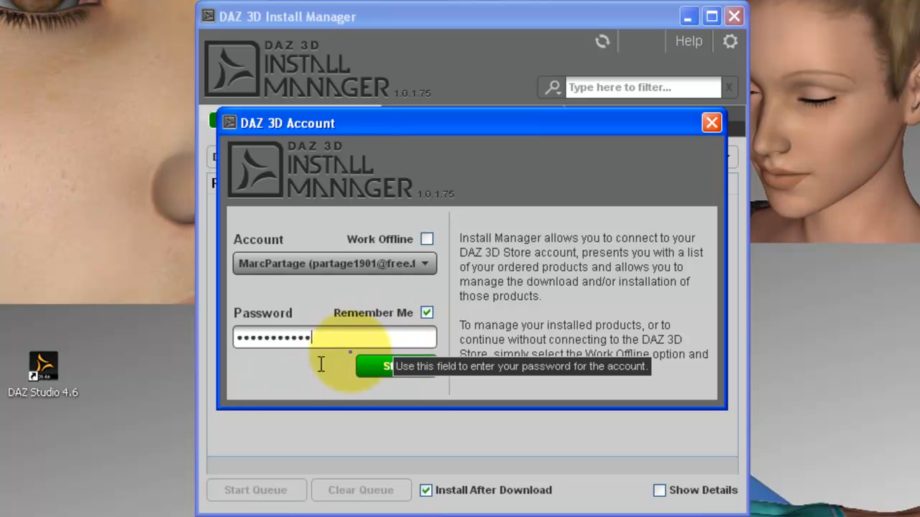
click(397, 367)
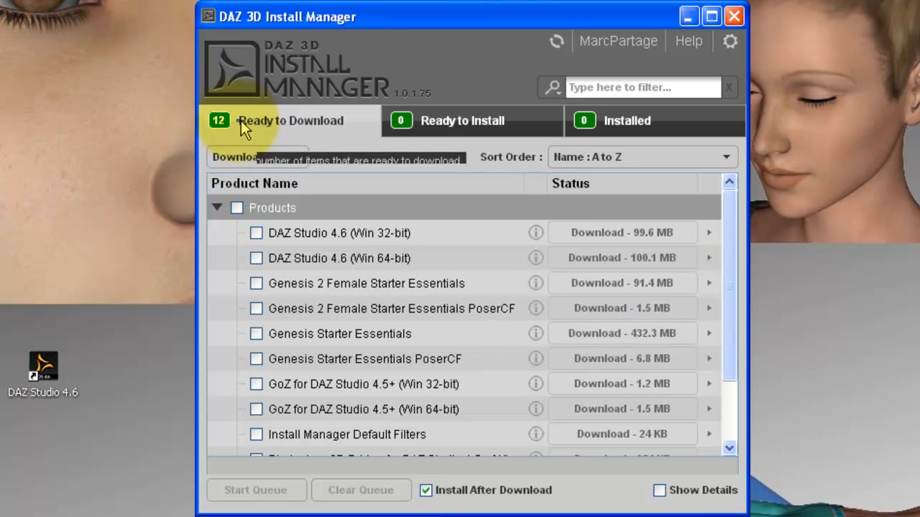
Look over the Ready to Download and Installed product tabs
click(484, 121)
click(606, 129)
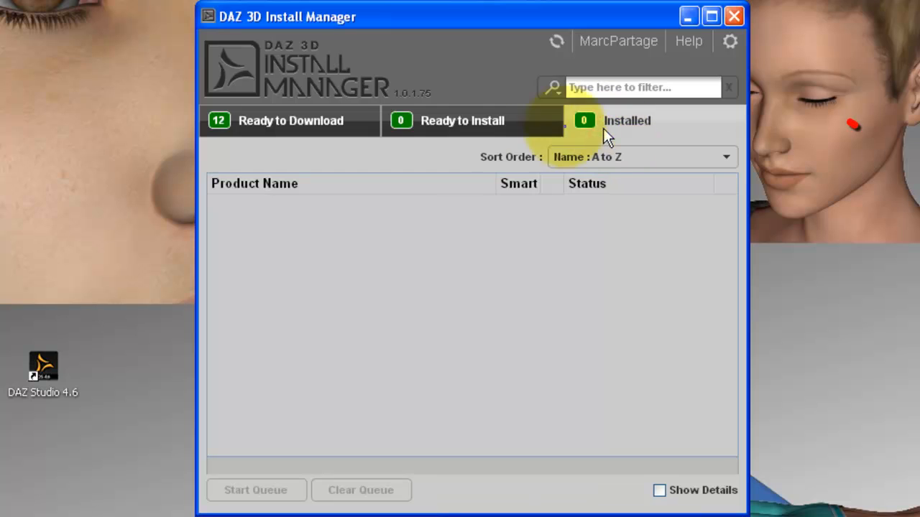
click(472, 125)
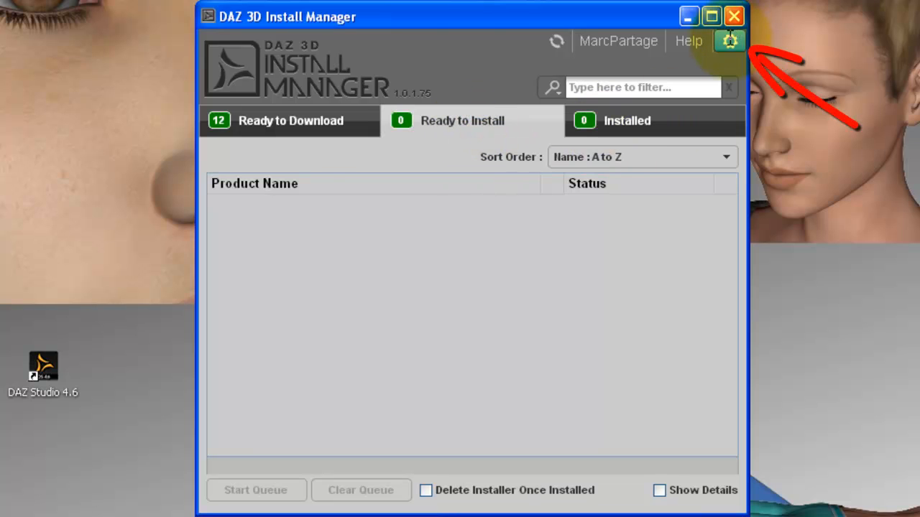
In Settings' Downloads tab, open the Download To '...' folder browser
click(730, 41)
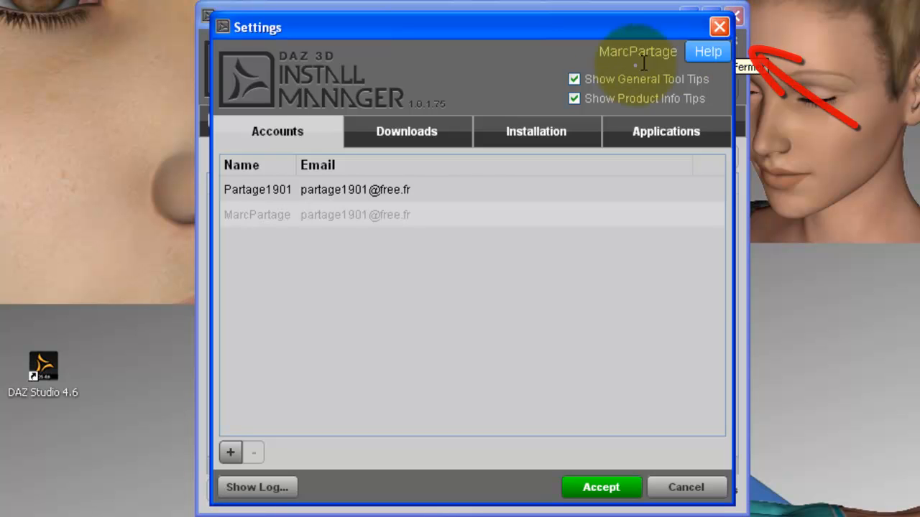
click(404, 133)
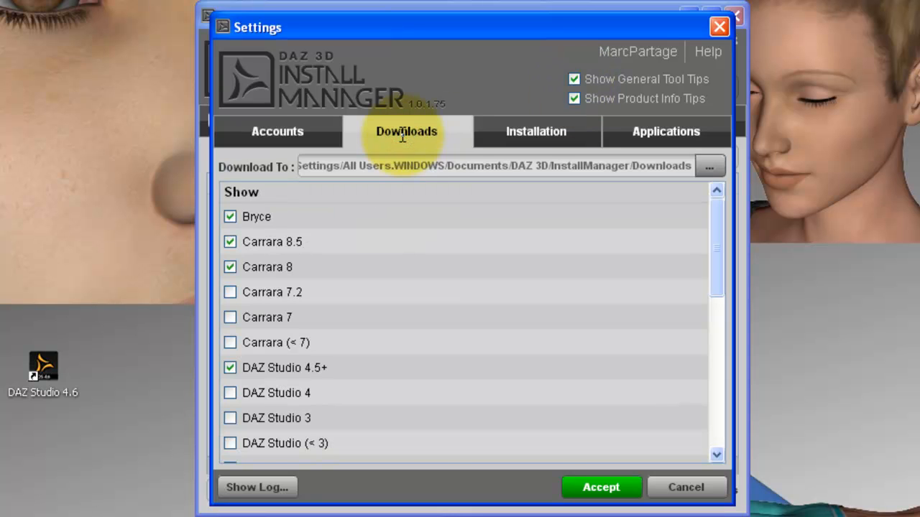
click(530, 137)
click(411, 135)
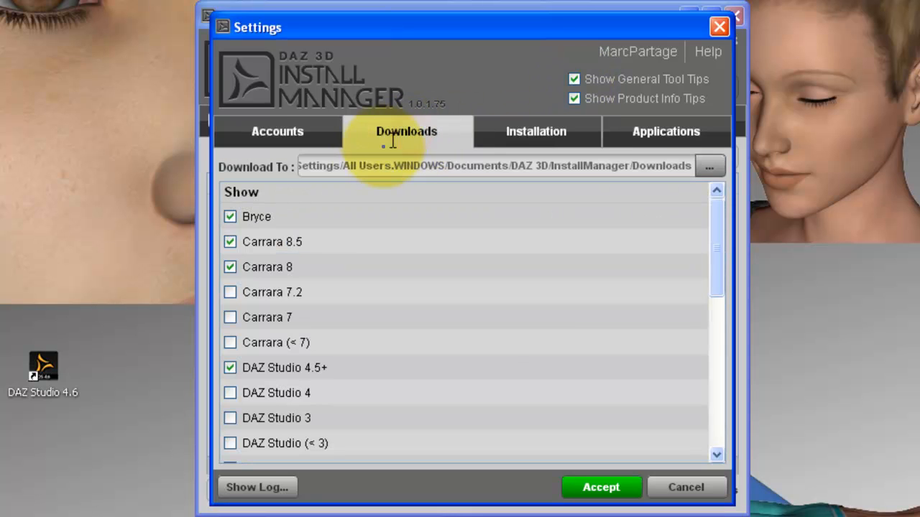
mouse_move(360, 165)
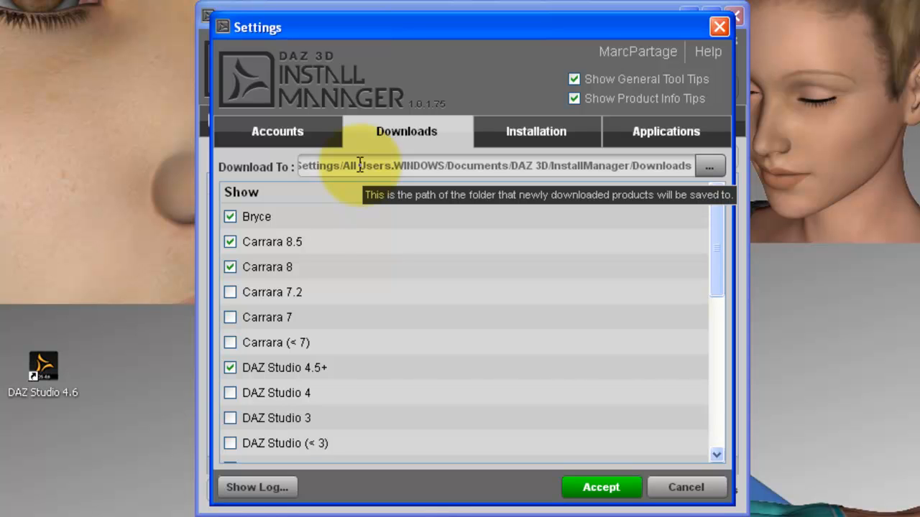
click(709, 165)
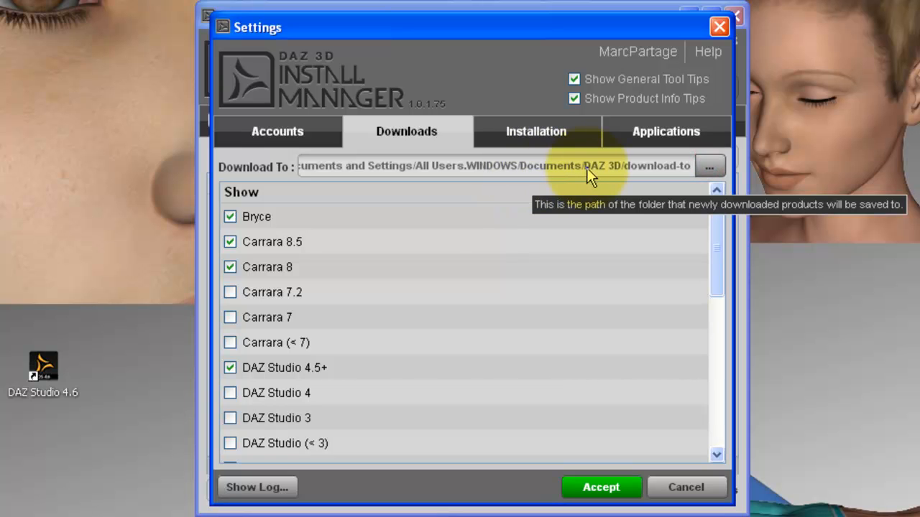
click(710, 166)
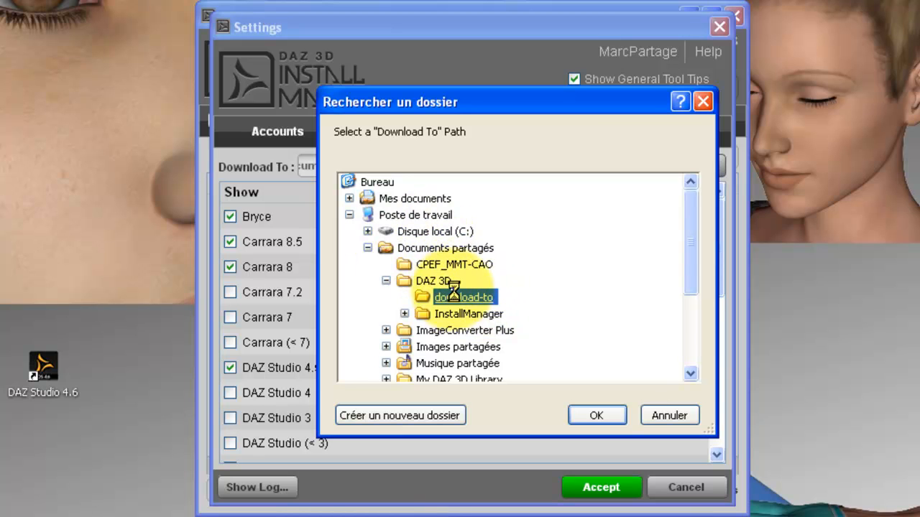
Browse to C:\Program Files\DAZ 3D in the folder chooser
click(434, 233)
mouse_move(688, 243)
mouse_down()
mouse_move(689, 301)
mouse_move(685, 250)
mouse_up()
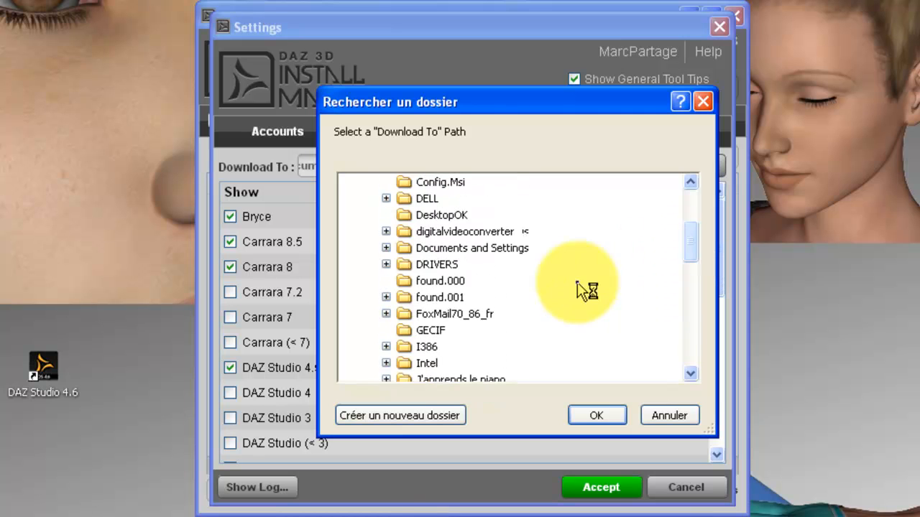
scroll(476, 302, down, 3)
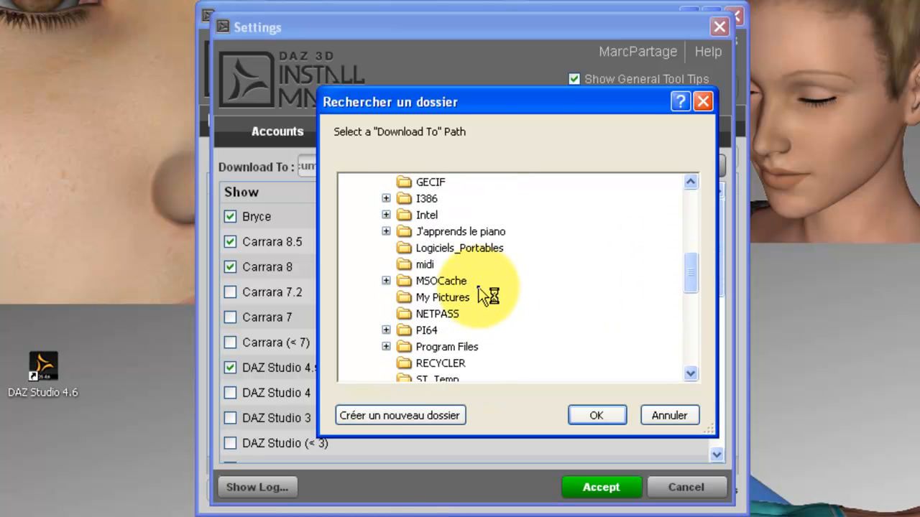
scroll(480, 295, down, 2)
click(386, 248)
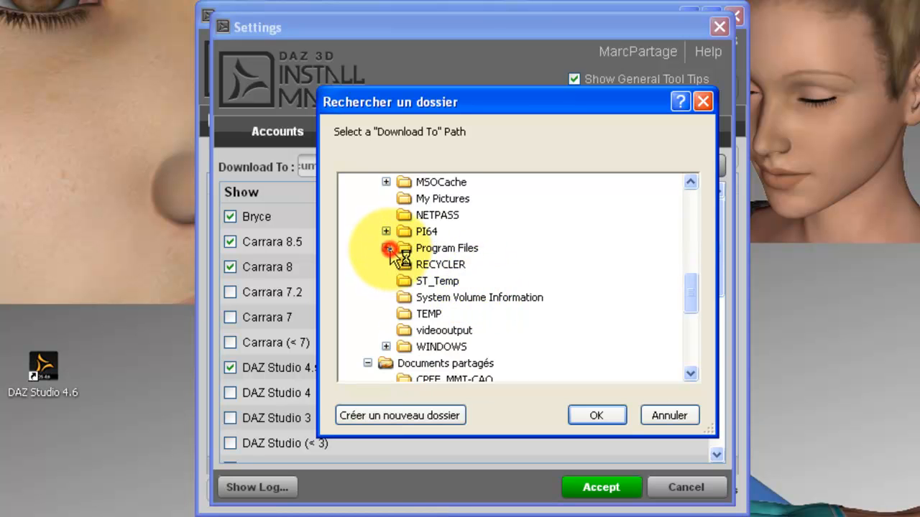
scroll(460, 273, down, 3)
scroll(482, 280, down, 4)
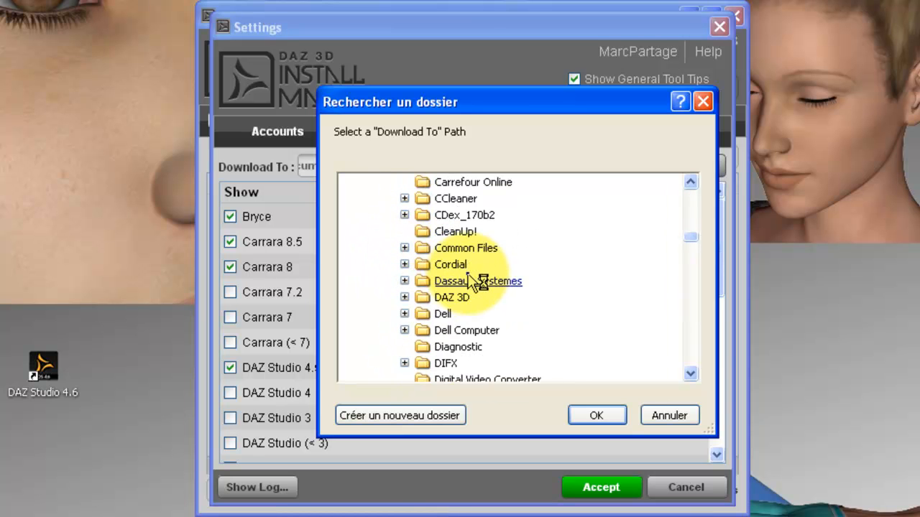
click(402, 298)
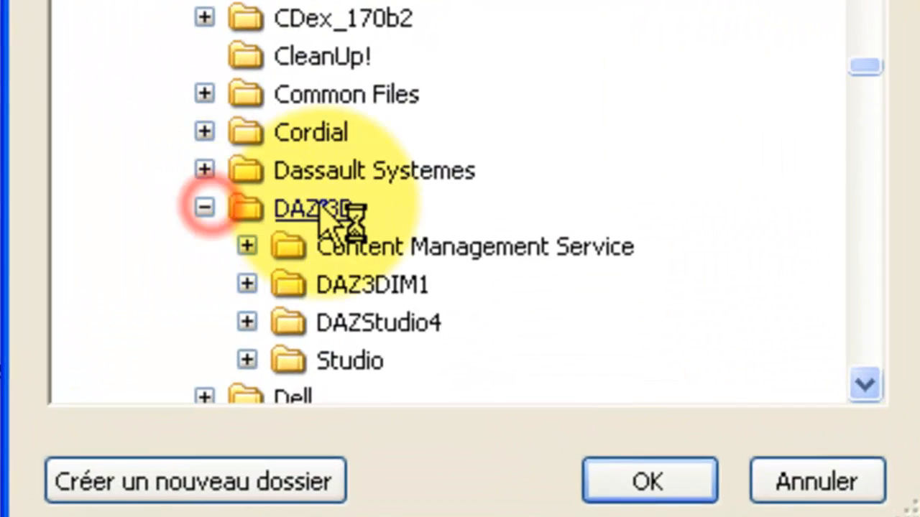
click(341, 210)
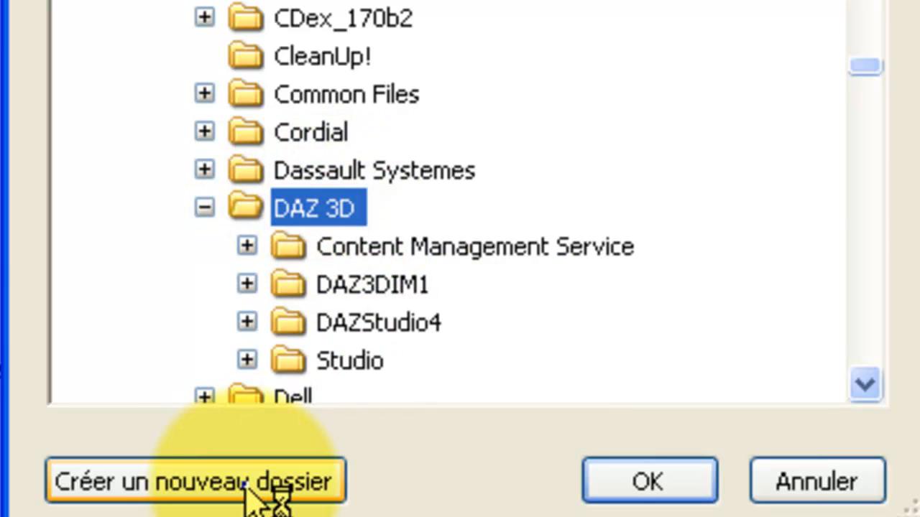
Create a new folder named DownloadTo there and confirm it as the download location
click(246, 490)
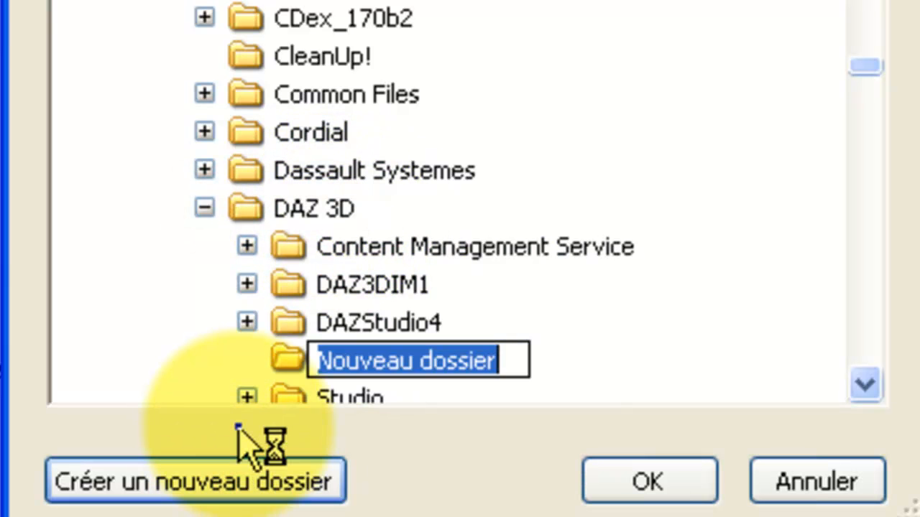
text(Do)
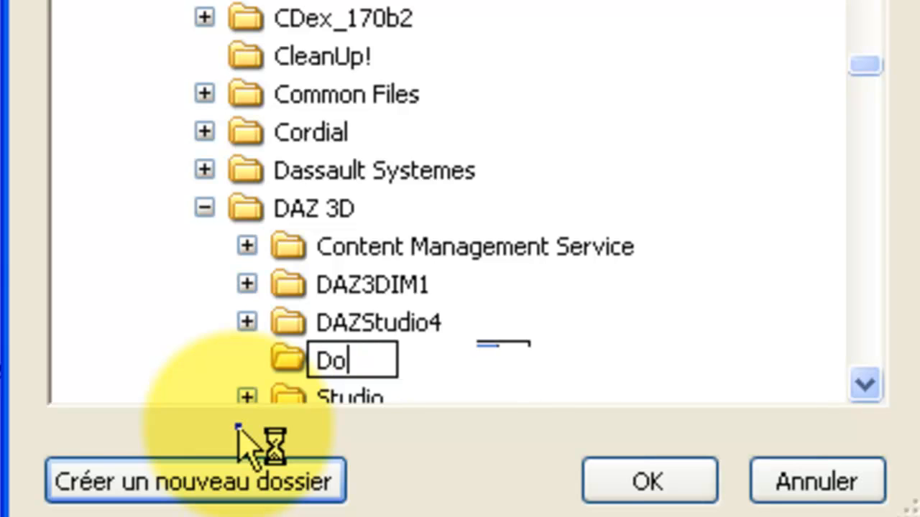
text(wnloa)
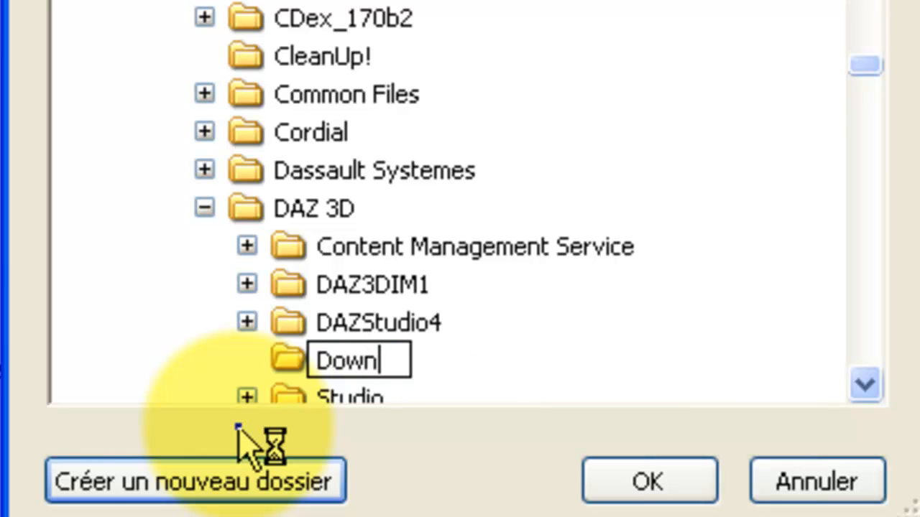
text(d)
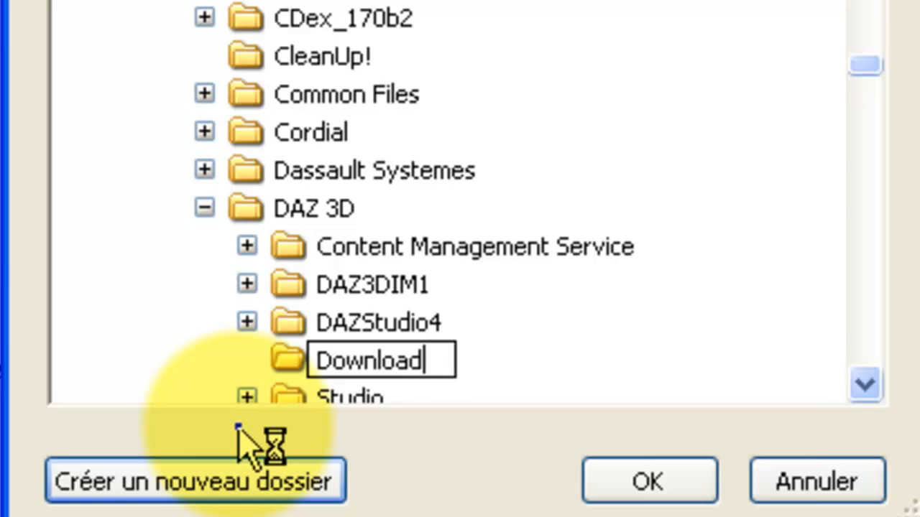
text(To)
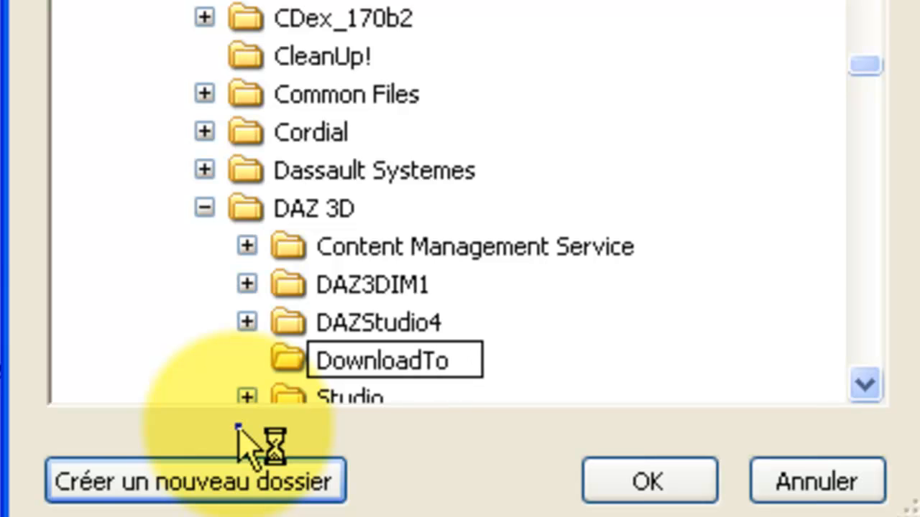
key(Return)
click(624, 479)
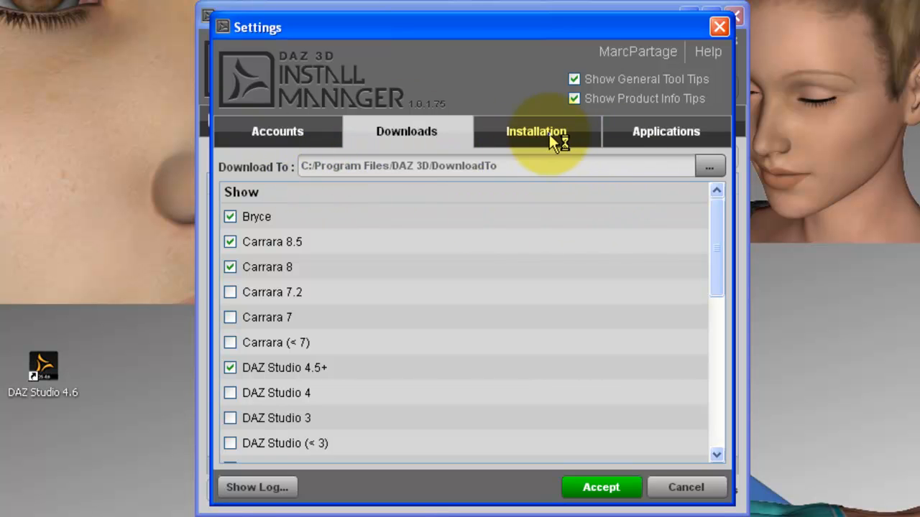
Set the 32-bit software install folder to C:/Program Files/DAZ 3D and turn off Start Menu shortcuts
click(550, 134)
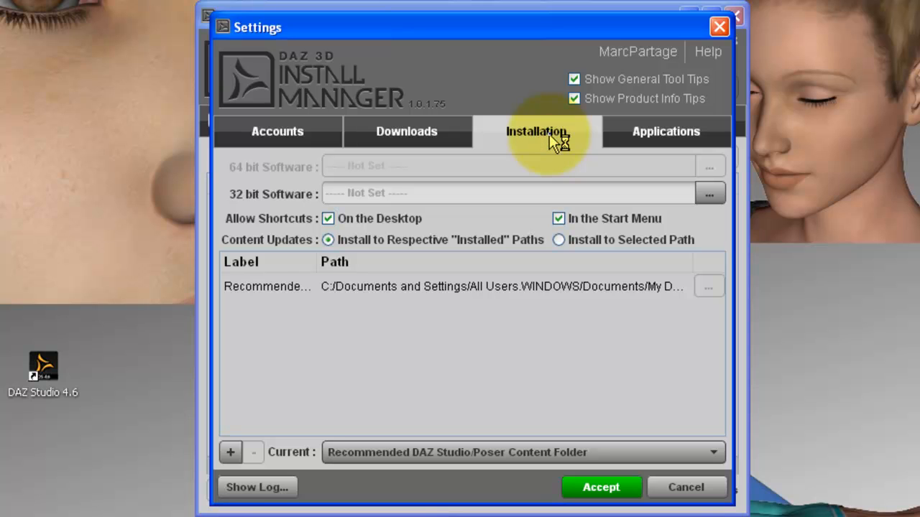
click(709, 193)
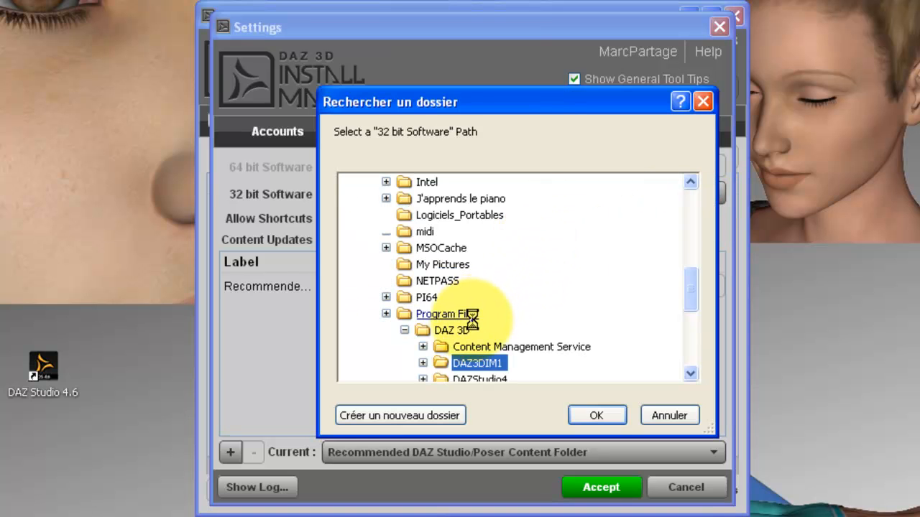
click(462, 329)
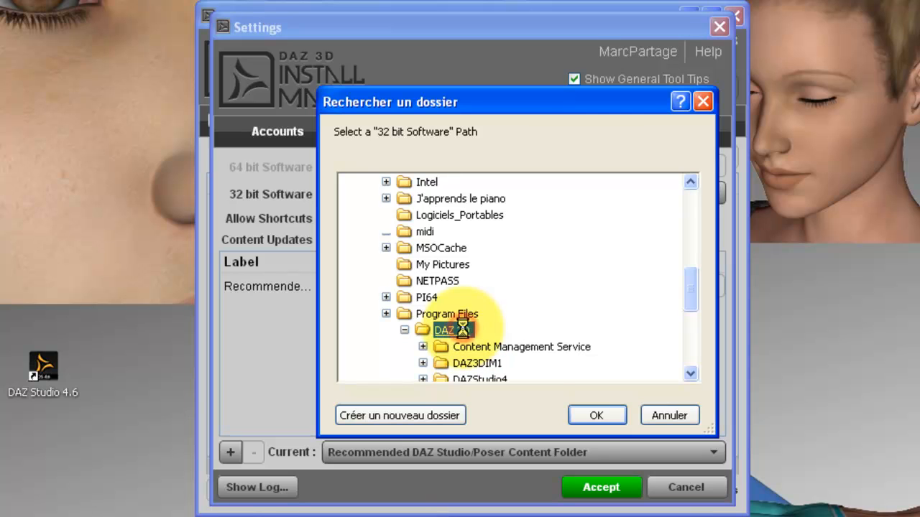
click(595, 413)
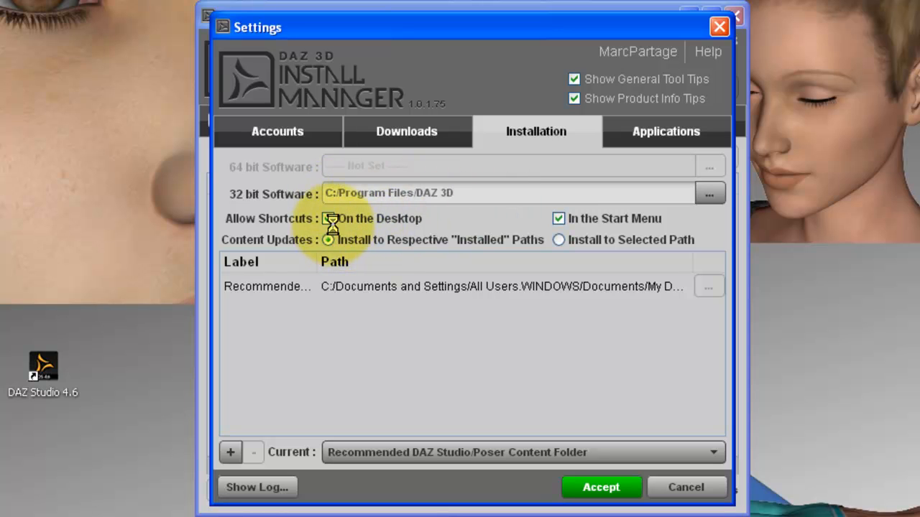
click(562, 219)
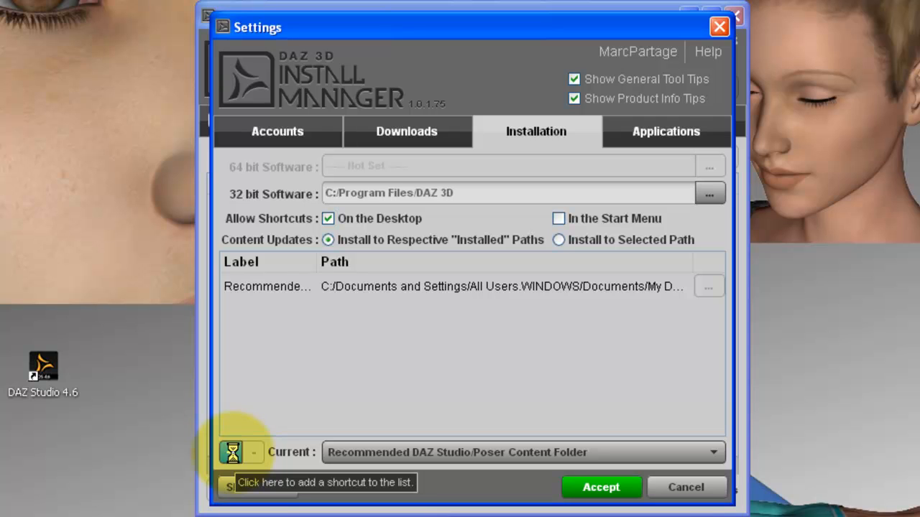
Add a new content shortcut labelled Daz4 and start choosing its folder
click(231, 452)
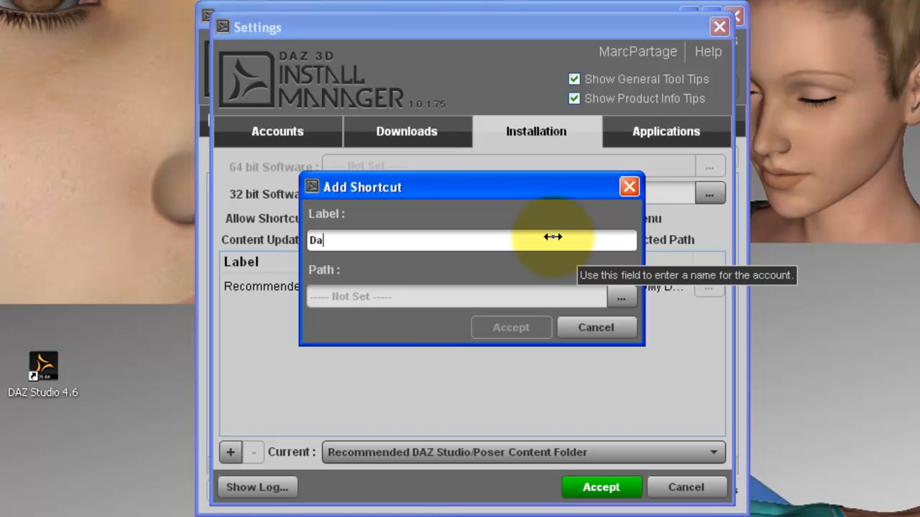
text(z4)
click(623, 296)
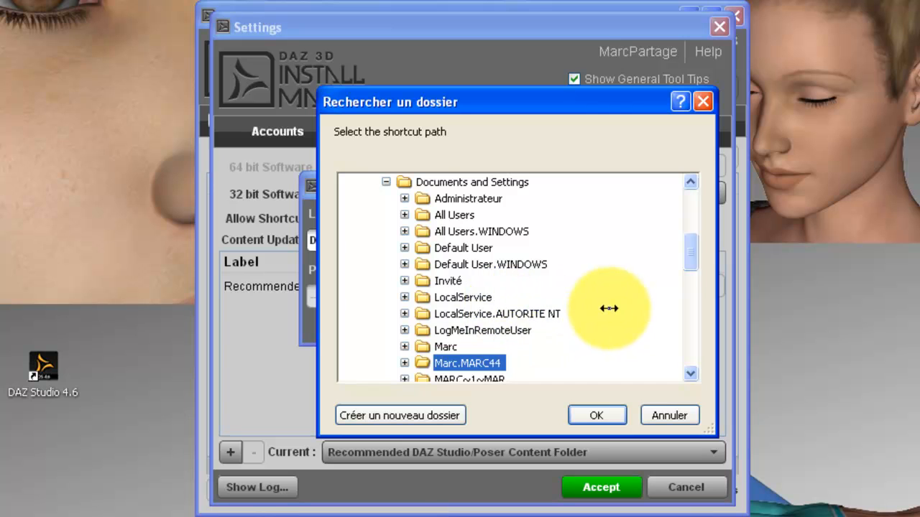
Point the new shortcut's path to C:/Program Files/DAZ 3D/Studio/My Library, then return to its label
click(386, 182)
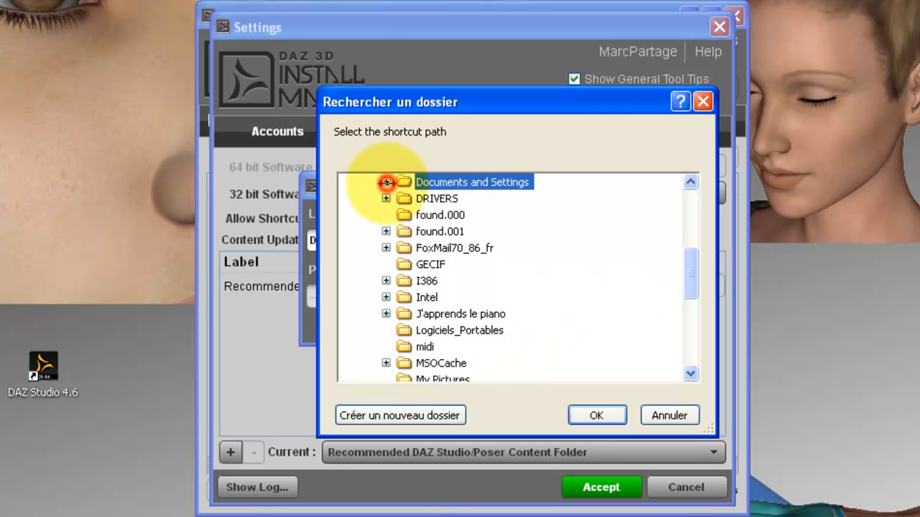
scroll(413, 230, down, 5)
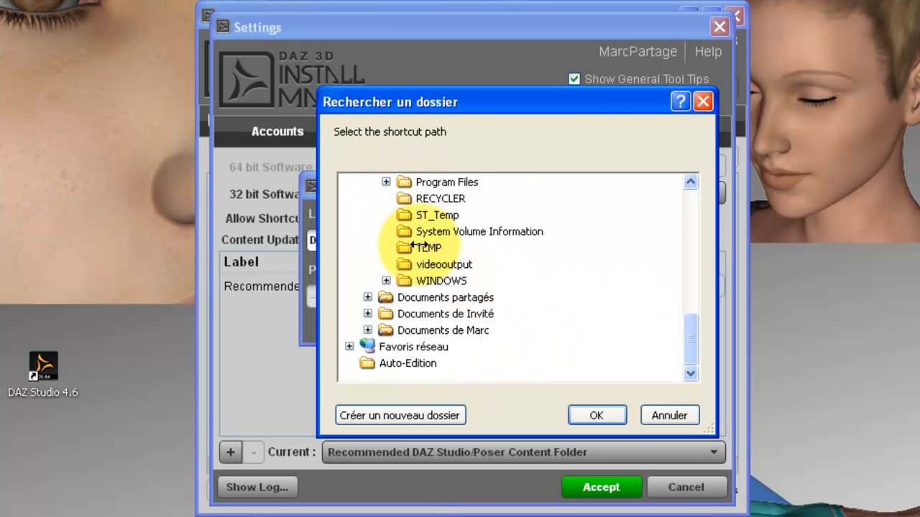
click(385, 181)
scroll(420, 257, down, 10)
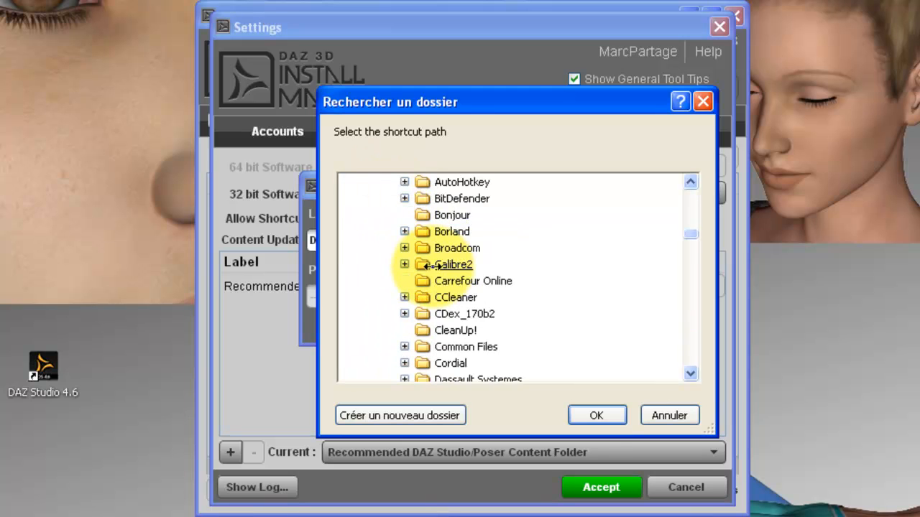
scroll(430, 265, down, 8)
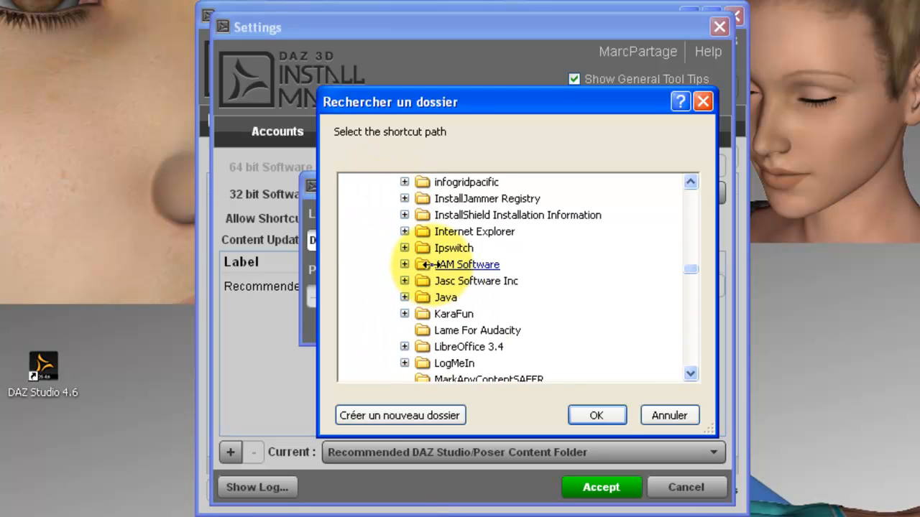
scroll(429, 265, up, 10)
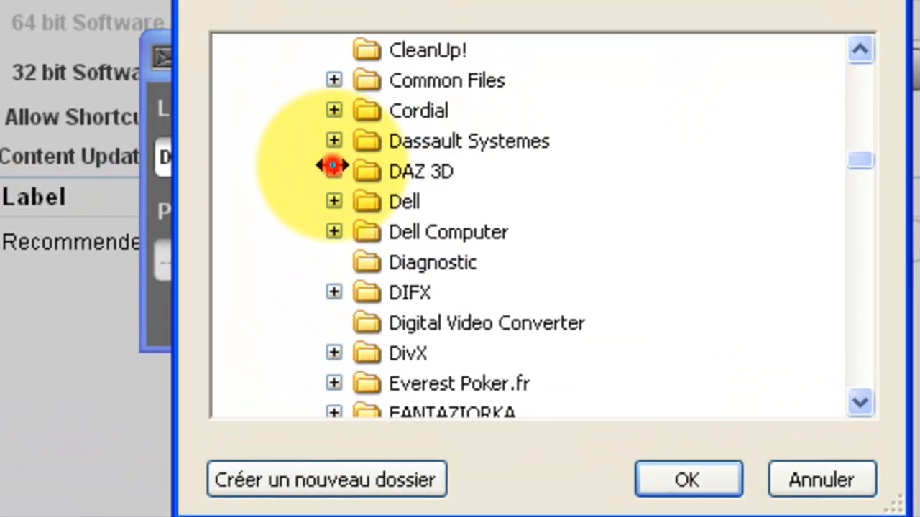
click(403, 247)
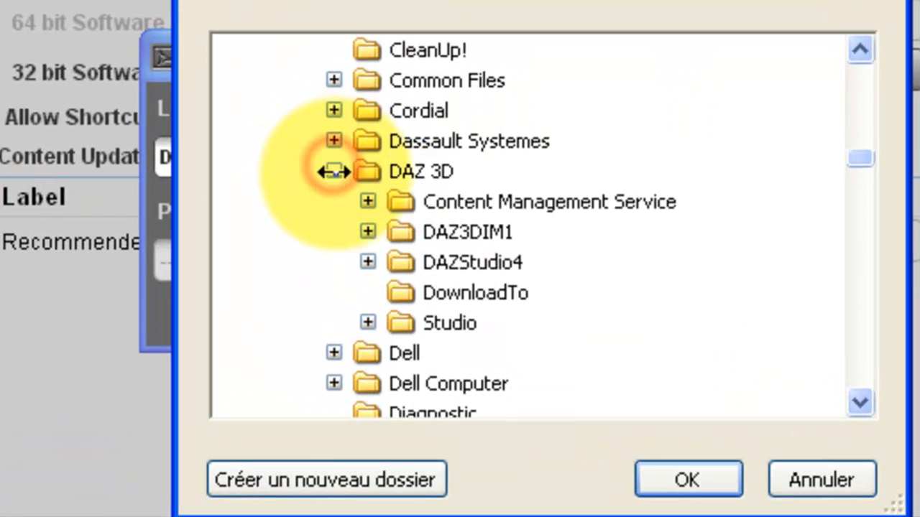
click(368, 325)
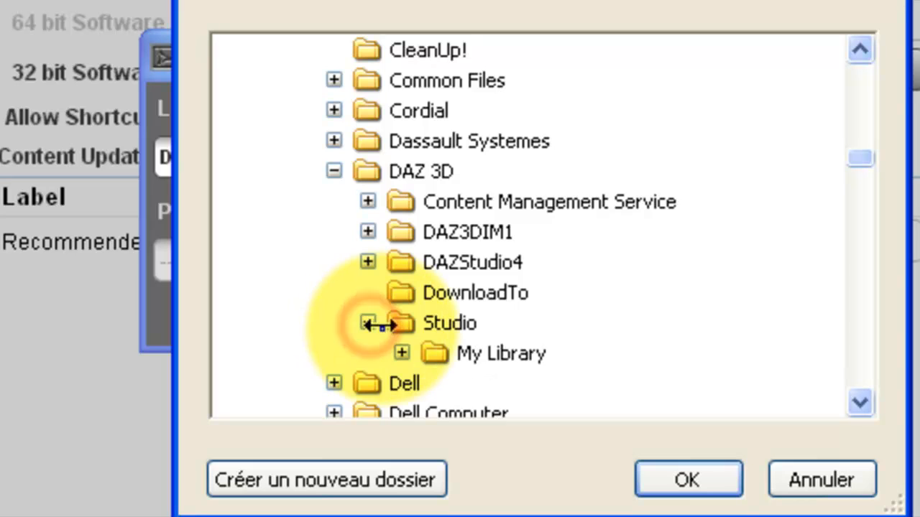
double_click(535, 354)
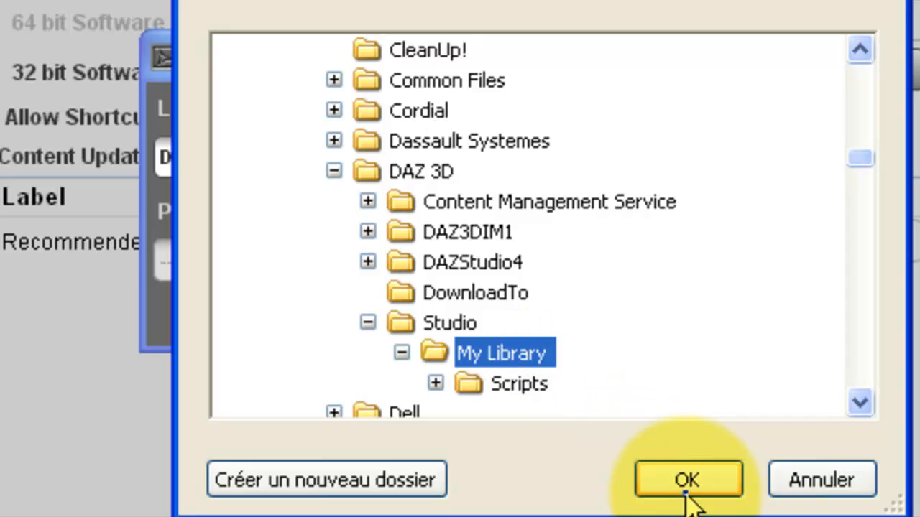
click(686, 480)
click(324, 171)
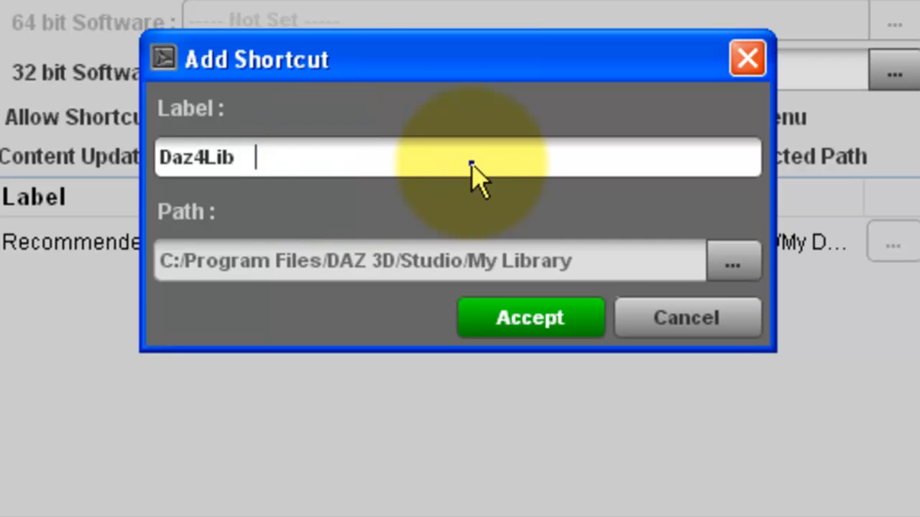
Finish the label as Daz4Library and add the shortcut despite the non-empty folder warning
text(rary)
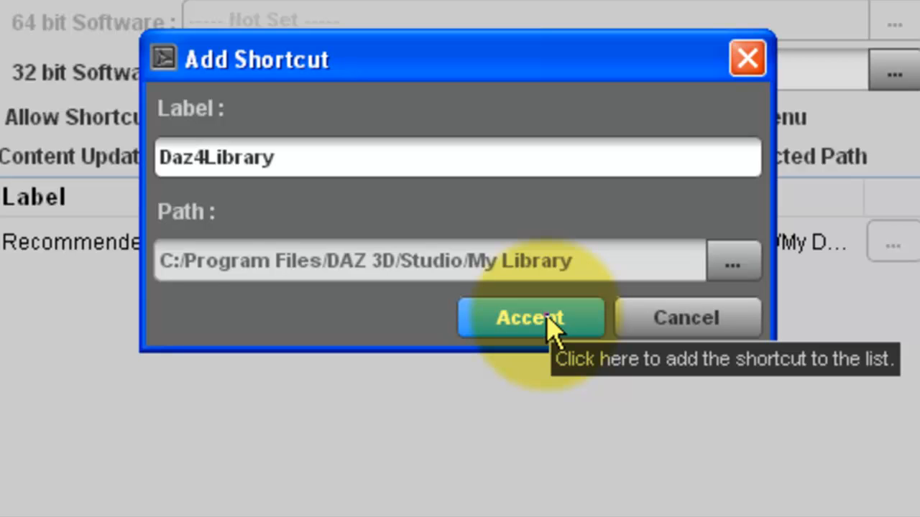
click(548, 321)
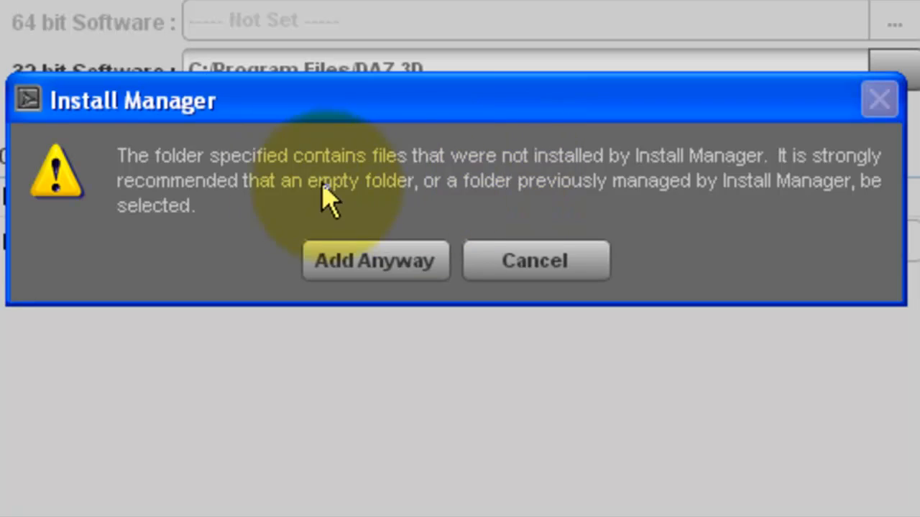
click(367, 263)
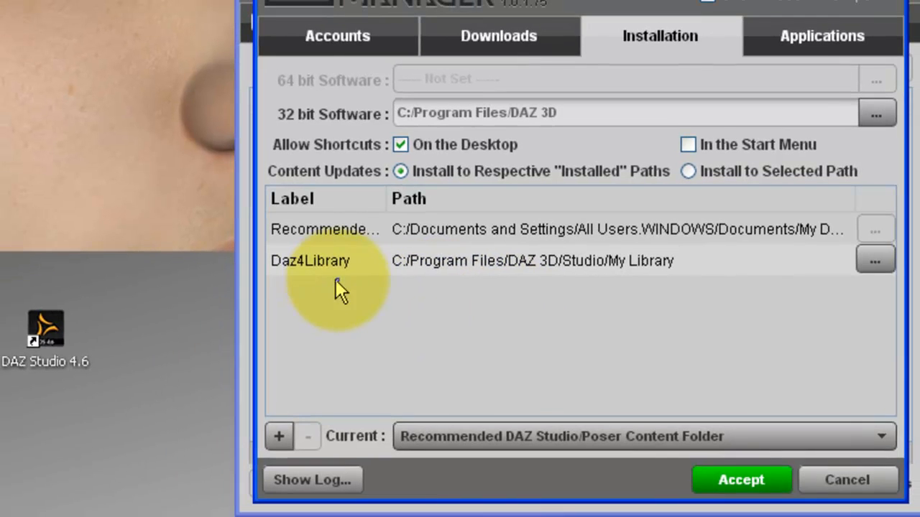
Choose Daz4Library as the current content shortcut and list the registered DAZ Studio applications
click(831, 436)
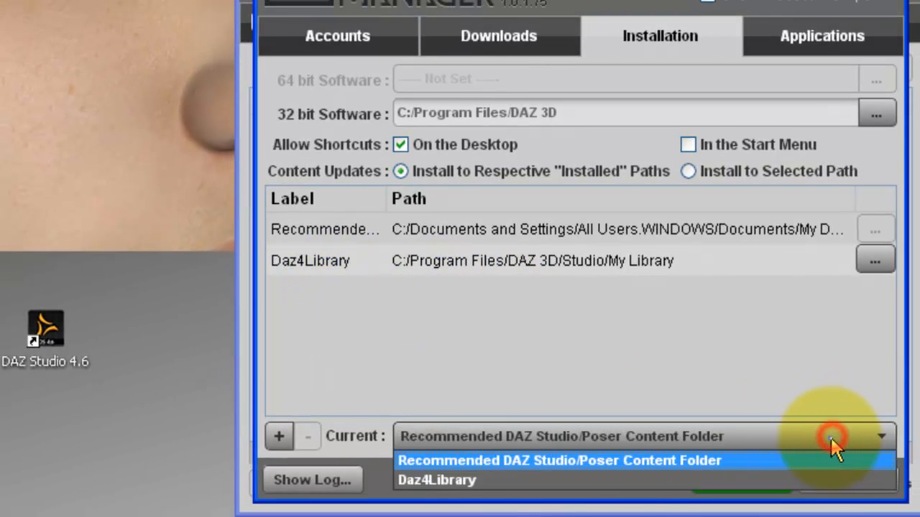
click(453, 480)
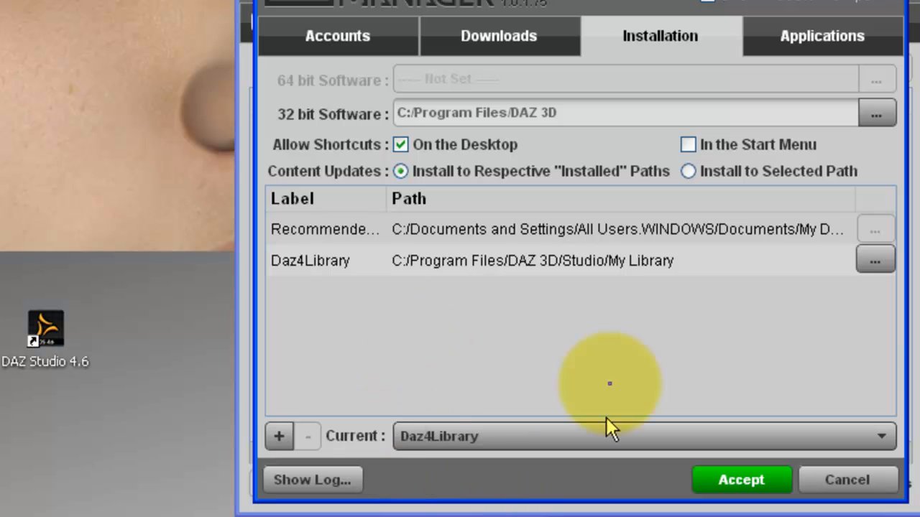
click(819, 39)
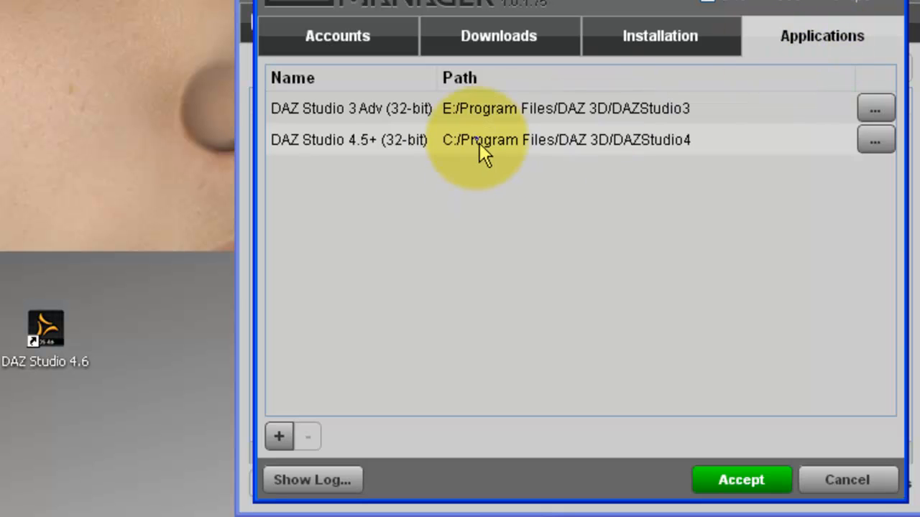
Remove DAZ Studio 3 Adv from the applications, review Installation, Downloads and Accounts, then accept
click(388, 113)
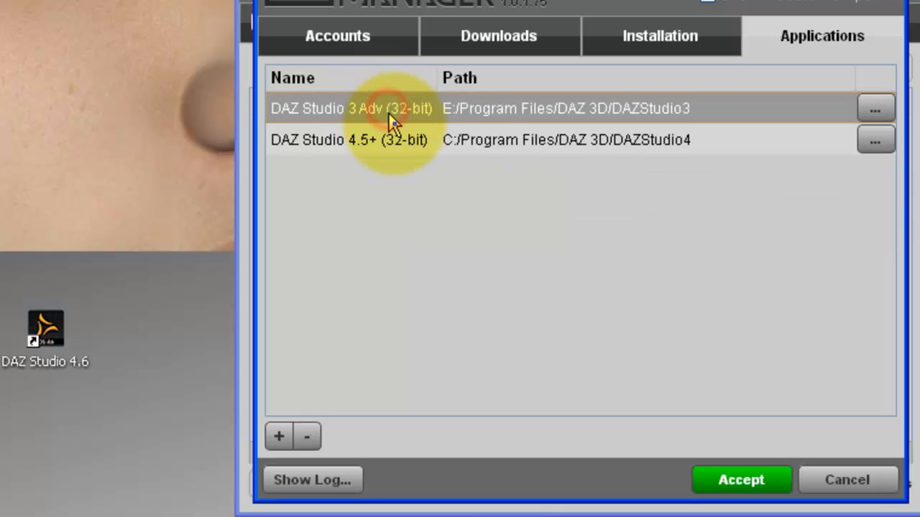
click(306, 436)
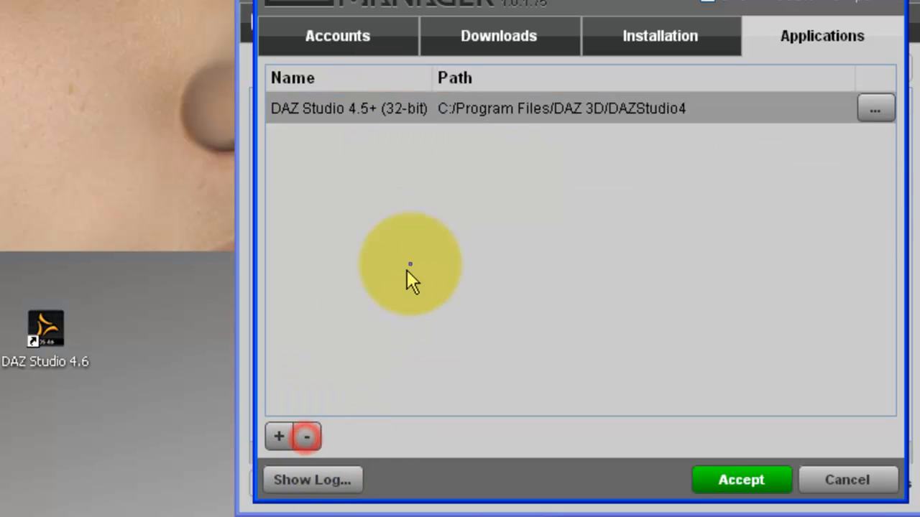
click(638, 43)
click(587, 234)
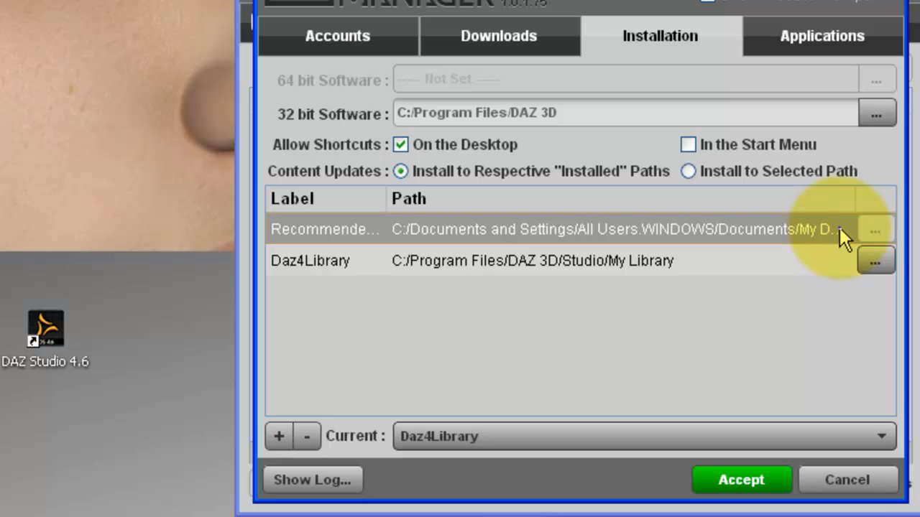
click(506, 43)
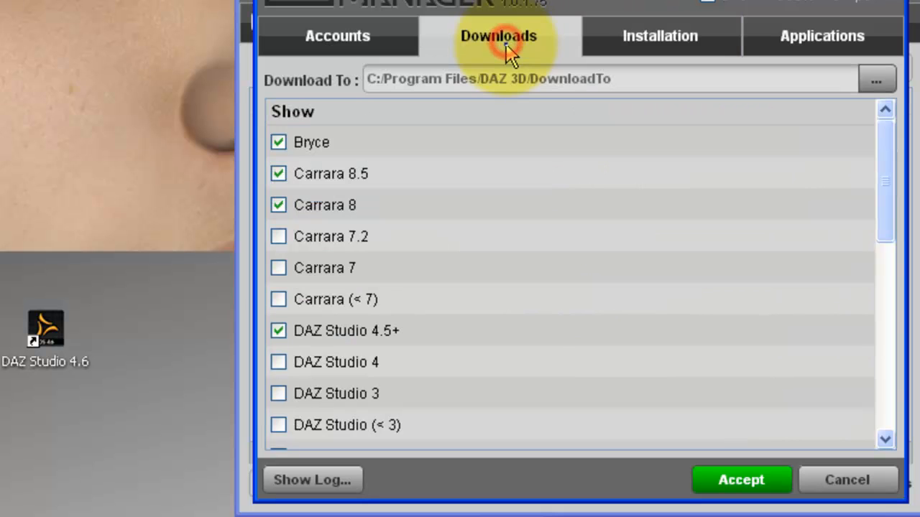
click(337, 45)
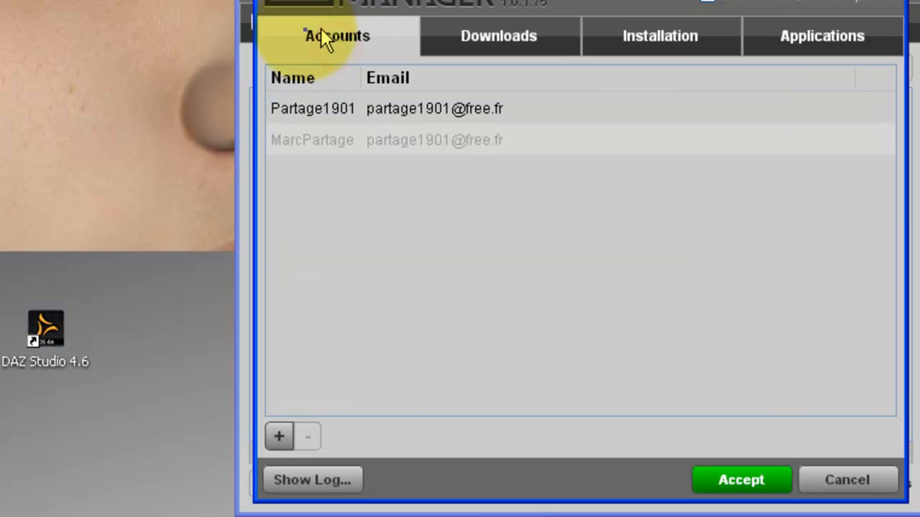
click(740, 485)
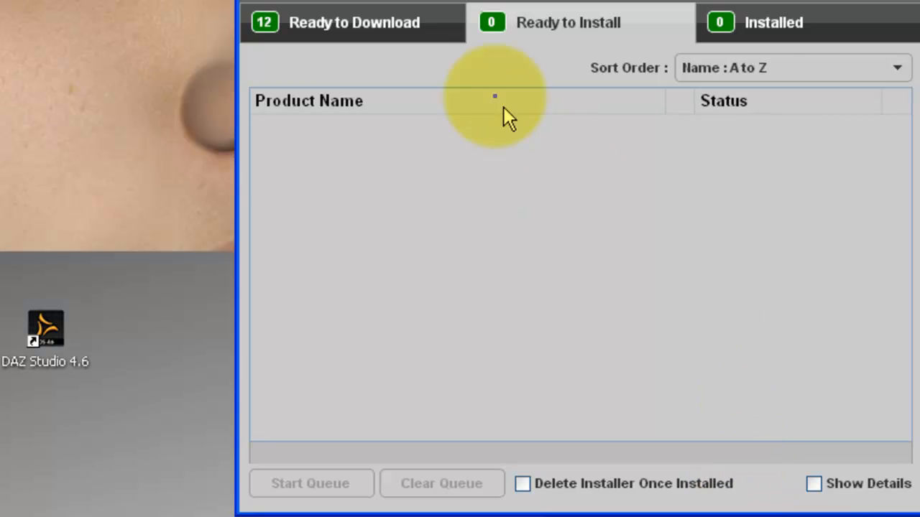
Mark Genesis Starter Essentials in Ready to Download and show its install destination details
click(378, 21)
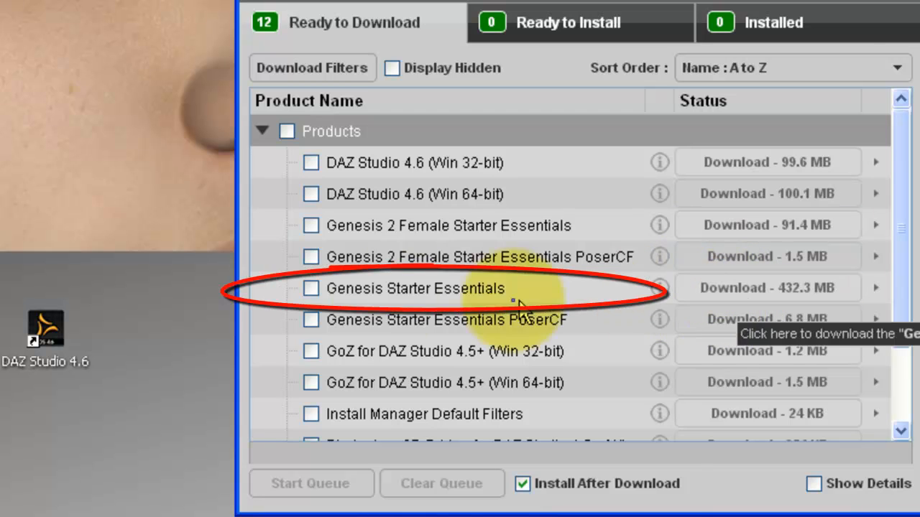
mouse_move(352, 299)
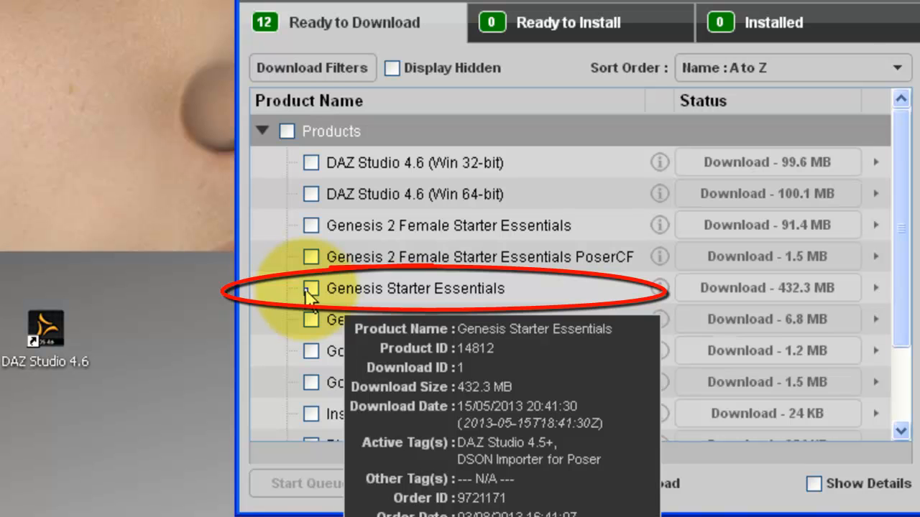
click(311, 289)
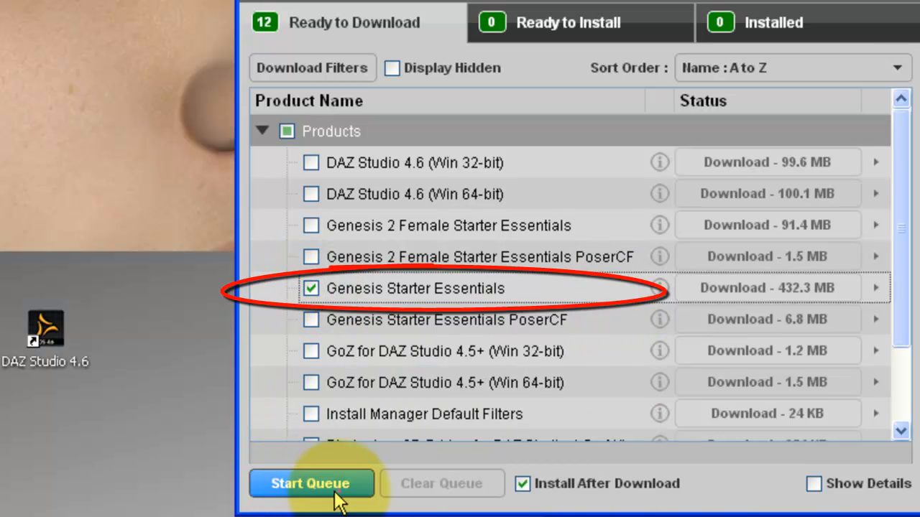
click(813, 484)
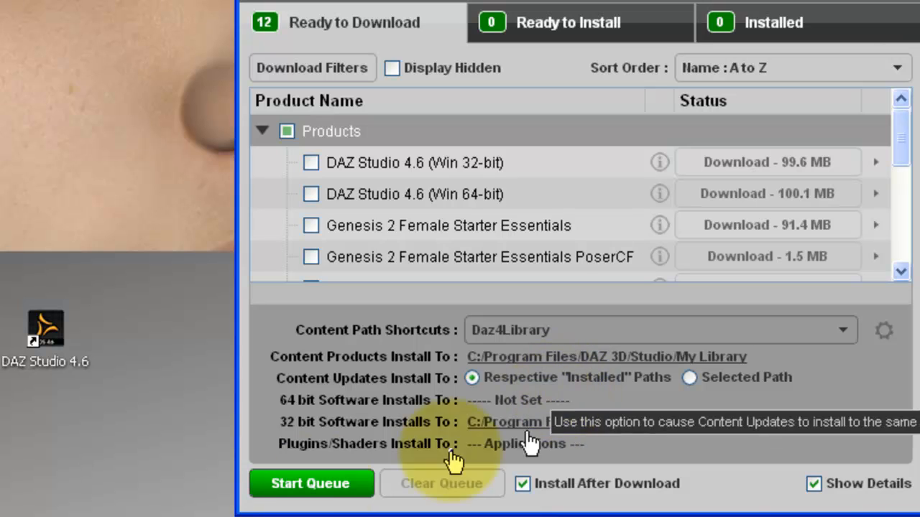
Run the download queue so Genesis Starter Essentials downloads and installs
click(313, 484)
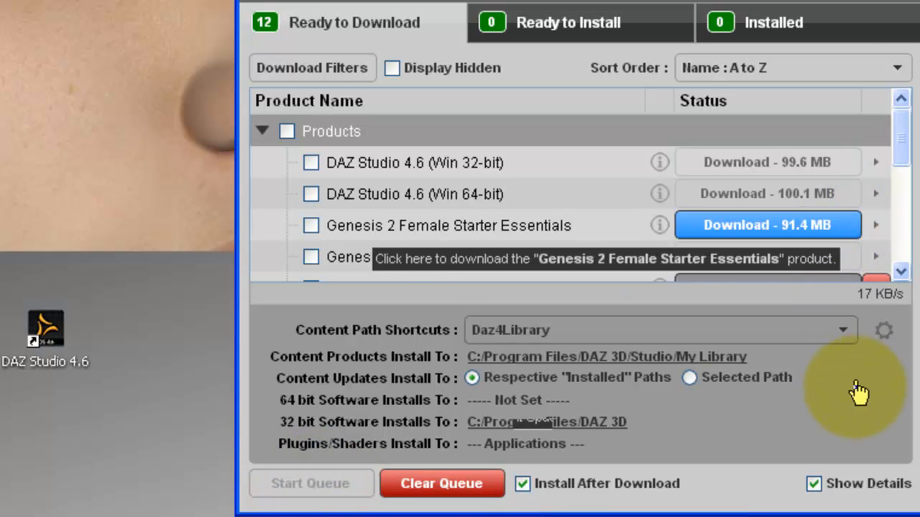
drag(898, 164, 896, 192)
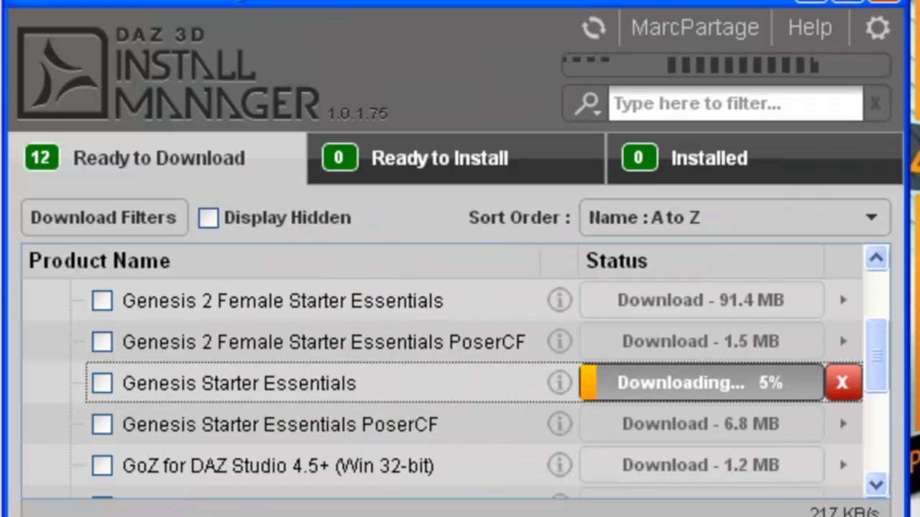
click(778, 223)
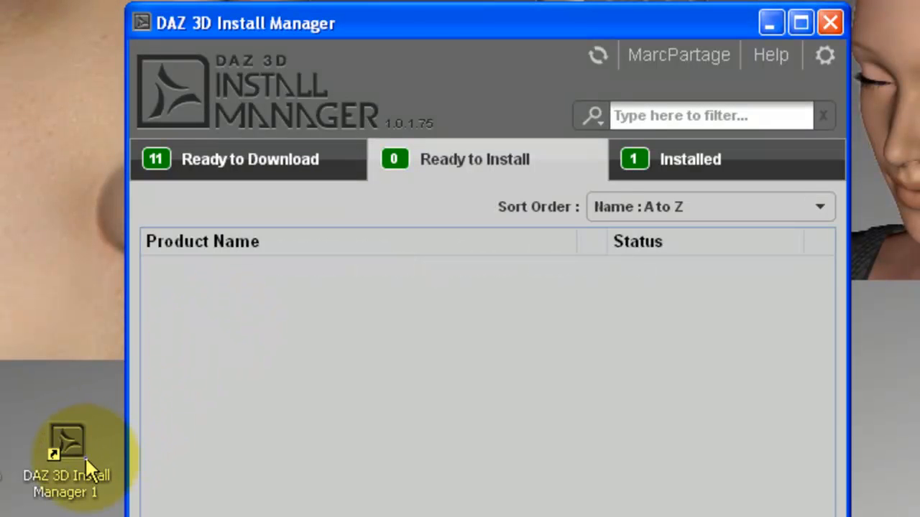
Show the Installed list, confirming Genesis Starter Essentials at 480.0 MB
click(708, 161)
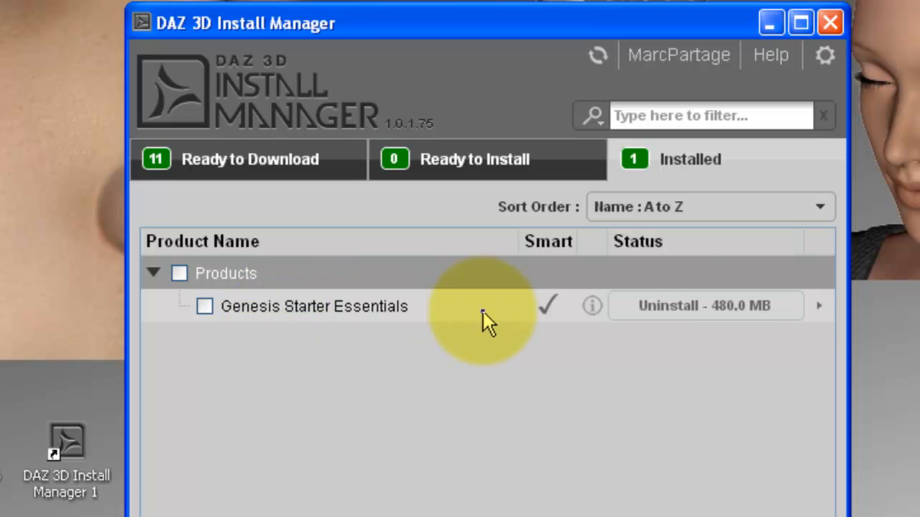